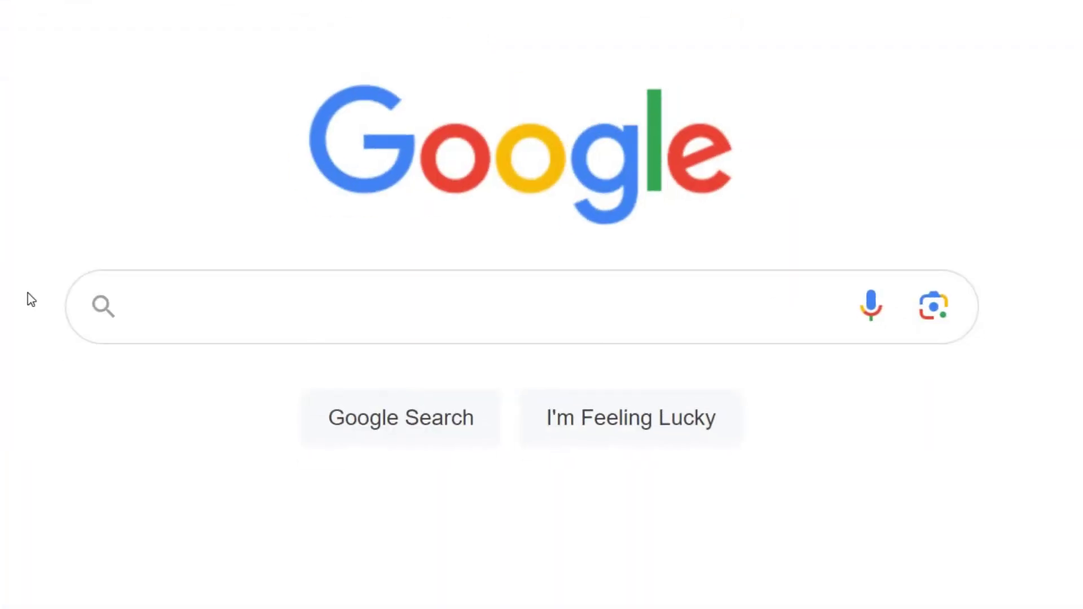
Step: Search Google for 'dental implant in austin'
{"action": "type", "text": "dental implant in austin"}
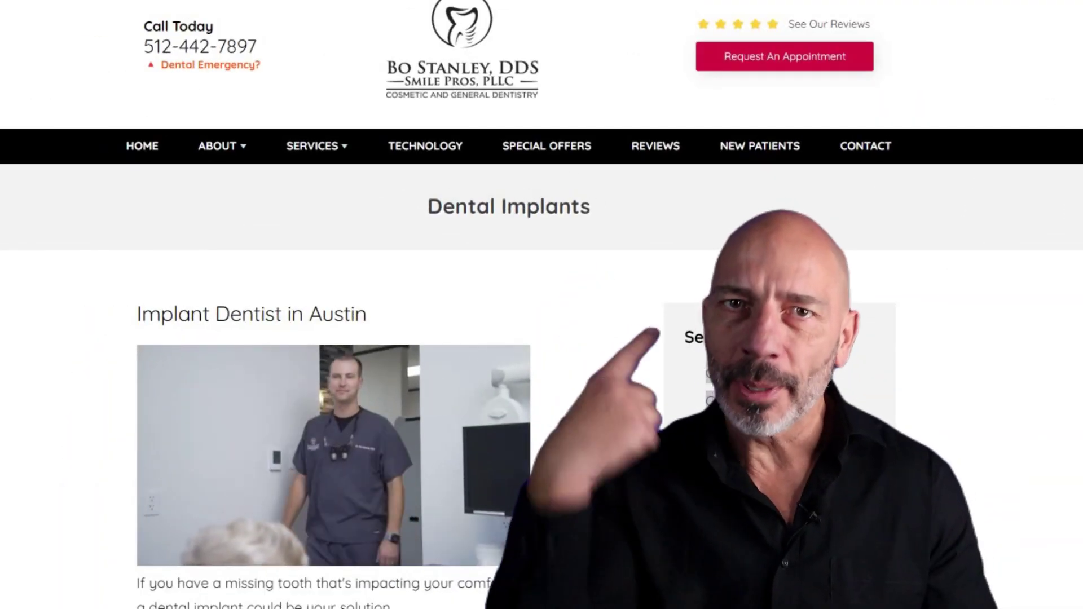
{"action": "scroll", "coordinate": [541, 304], "scroll_direction": "down", "scroll_amount": 5}
{"action": "scroll", "coordinate": [542, 305], "scroll_direction": "down", "scroll_amount": 8}
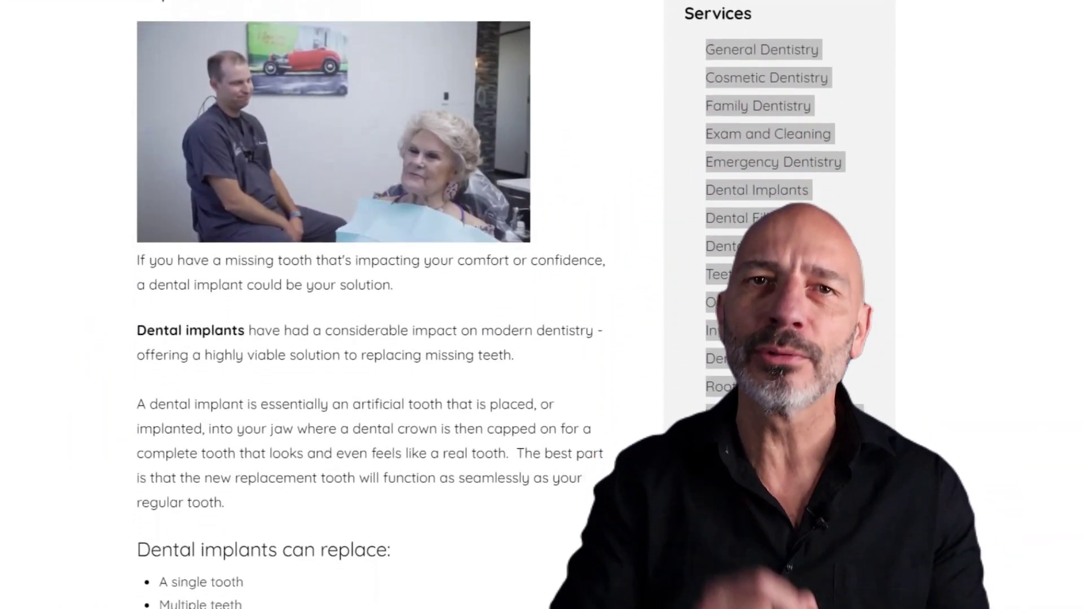
{"action": "scroll", "coordinate": [316, 536], "scroll_direction": "down", "scroll_amount": 4}
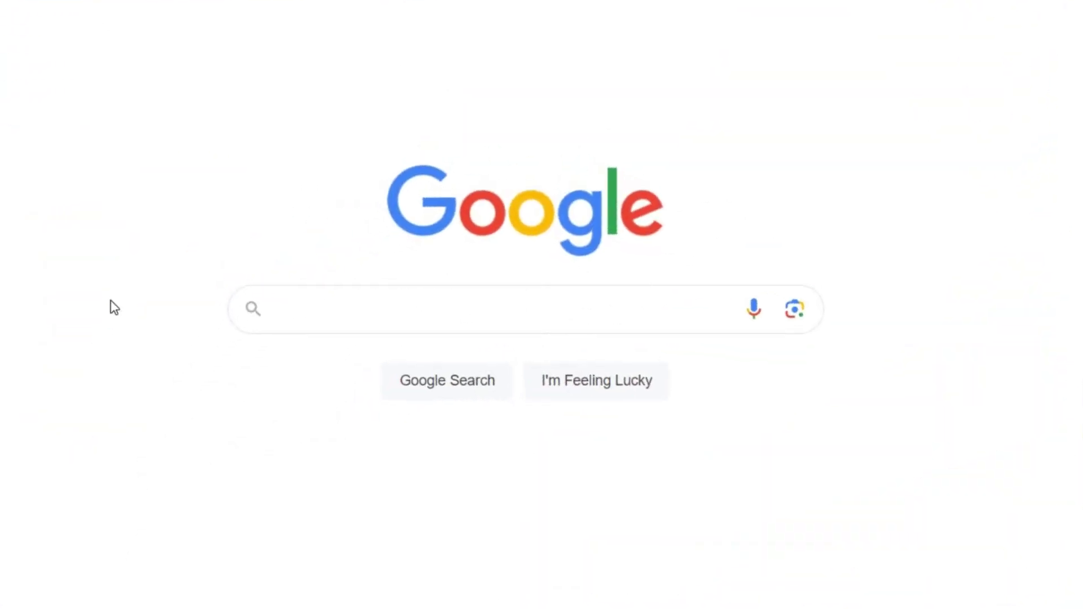
{"action": "type", "text": "exterior house painter near me"}
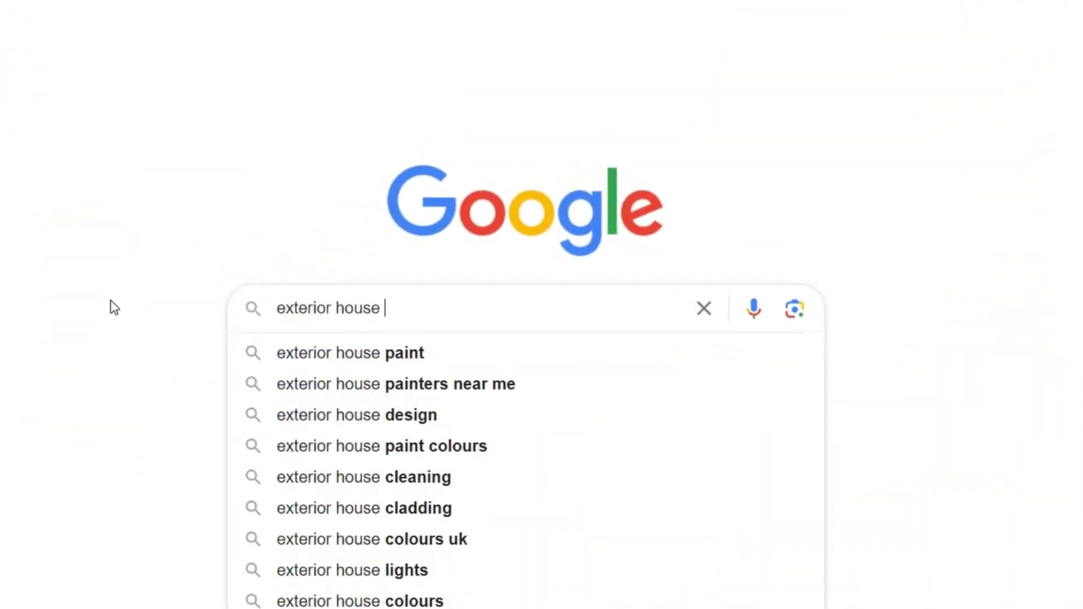
Step: Close the autocomplete suggestions for 'exterior house painter near me'
{"action": "left_click", "coordinate": [114, 307]}
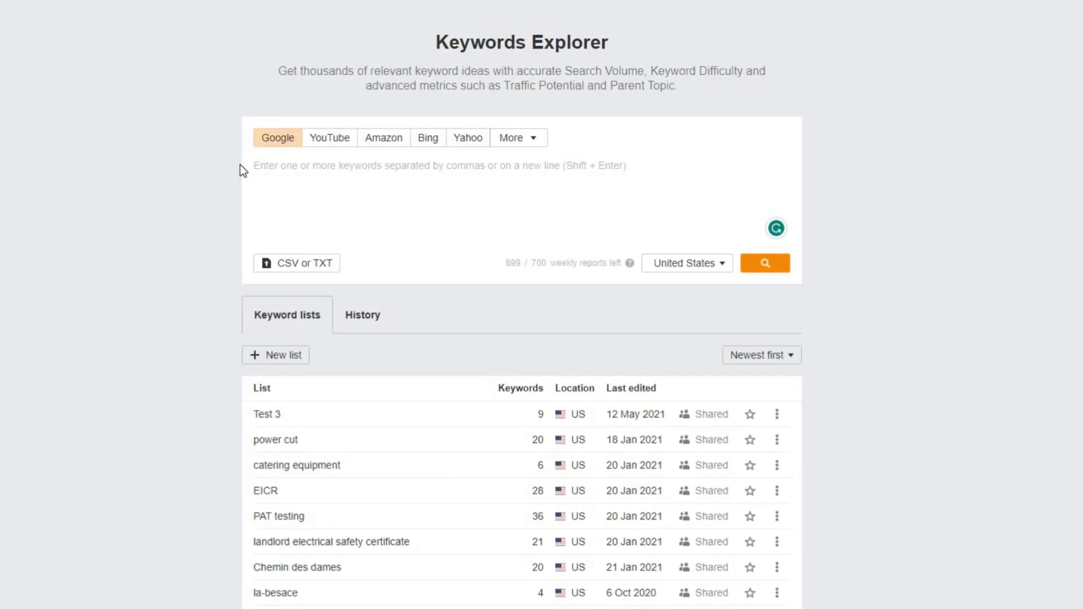
Step: Look up 'car repair near me' in Ahrefs Keywords Explorer
{"action": "type", "text": "car repair nea"}
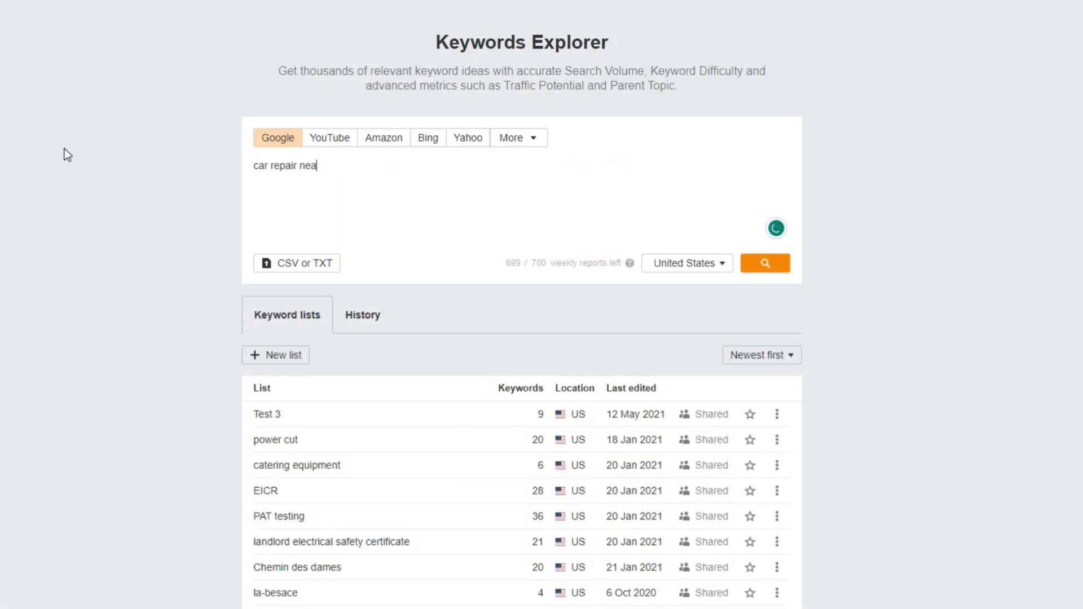
{"action": "type", "text": "r me"}
{"action": "key", "text": "Return"}
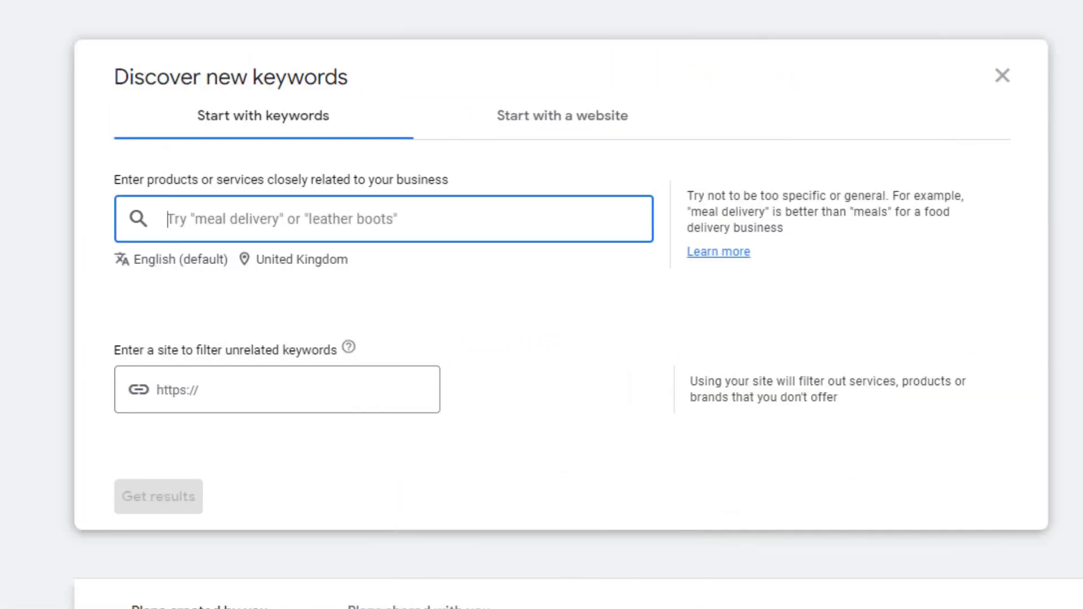
Step: Open Keyword Planner's Discover new keywords form via Google Ads Planning tools
{"action": "type", "text": "fu"}
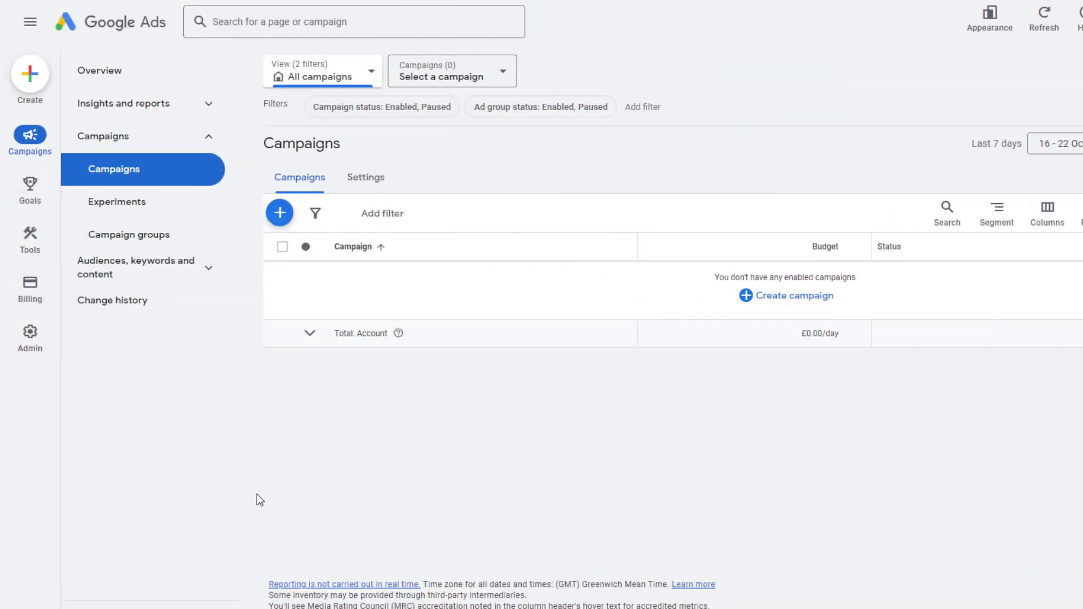
{"action": "left_click", "coordinate": [22, 237]}
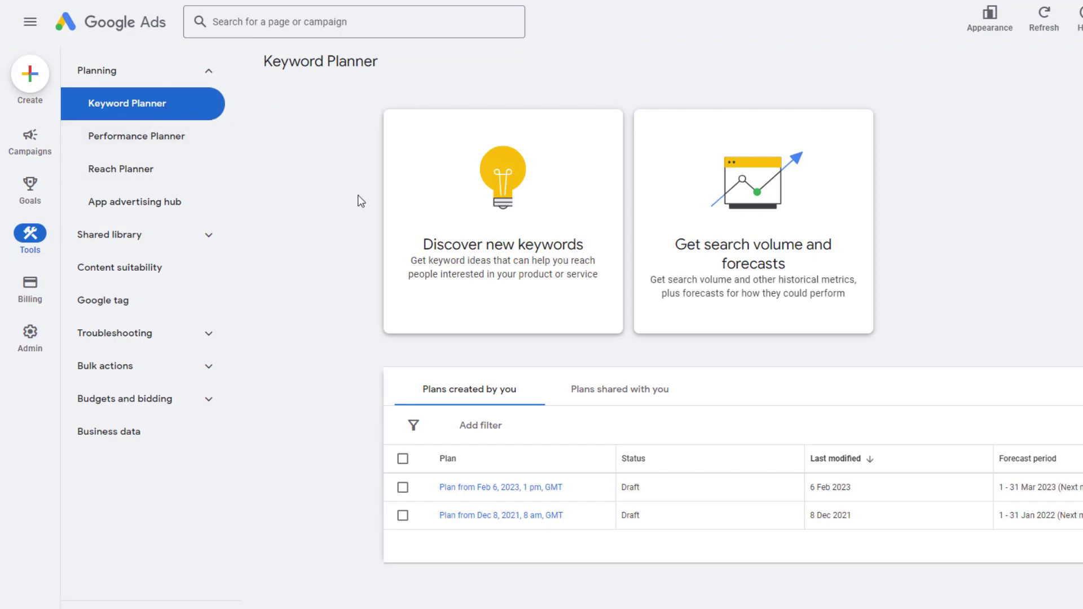
{"action": "left_click", "coordinate": [487, 189]}
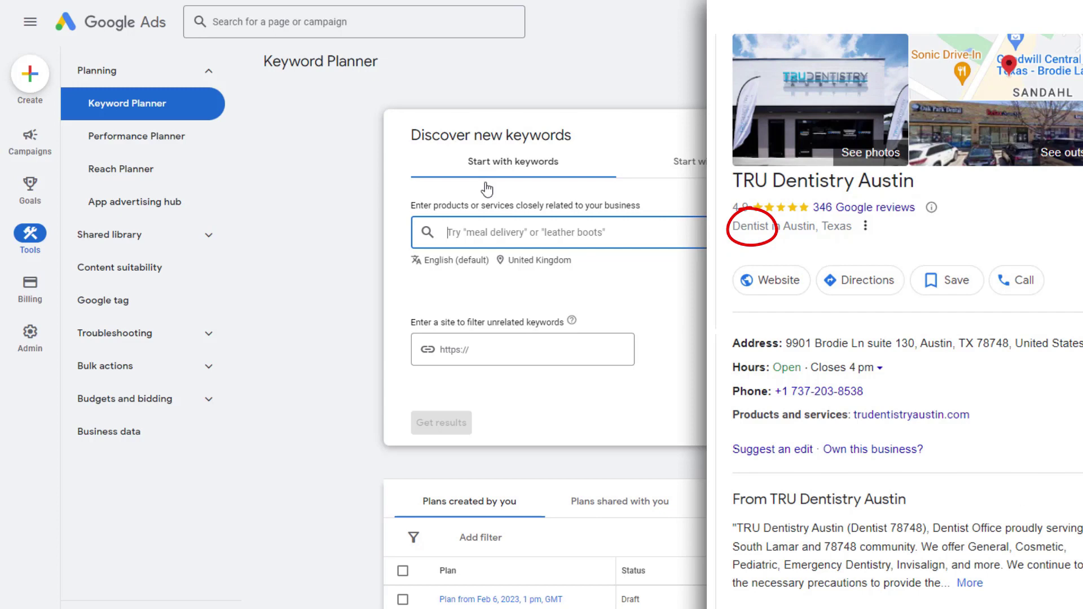
Step: Enter 'dentist' as the Keyword Planner seed keyword, matching the practice's Maps category
{"action": "type", "text": "dentist"}
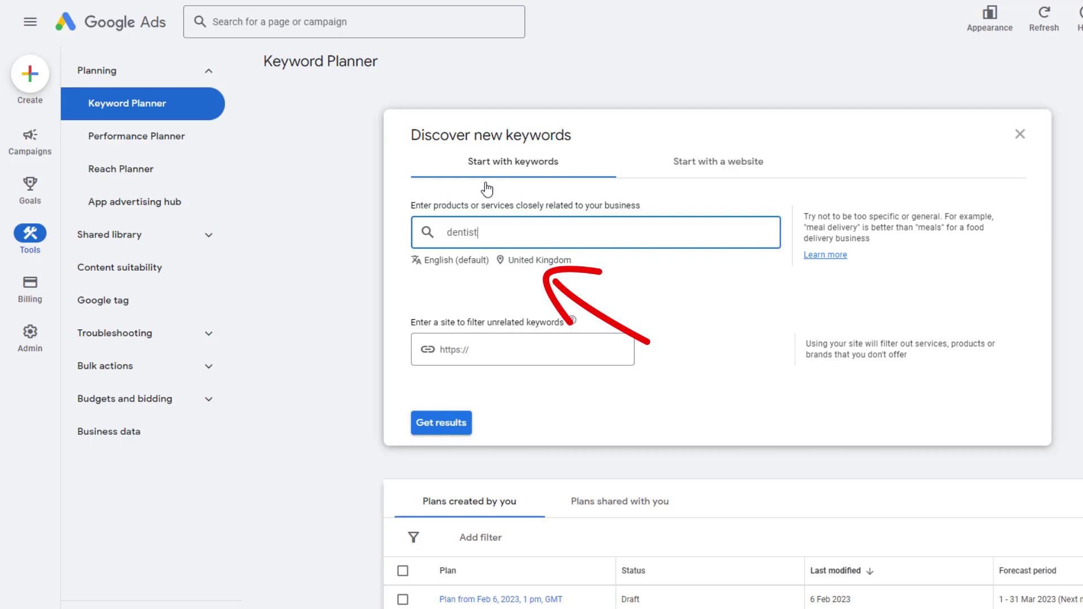
Step: Retarget dentist keyword ideas from United Kingdom to Austin, Texas, United States and get results
{"action": "left_click", "coordinate": [528, 263]}
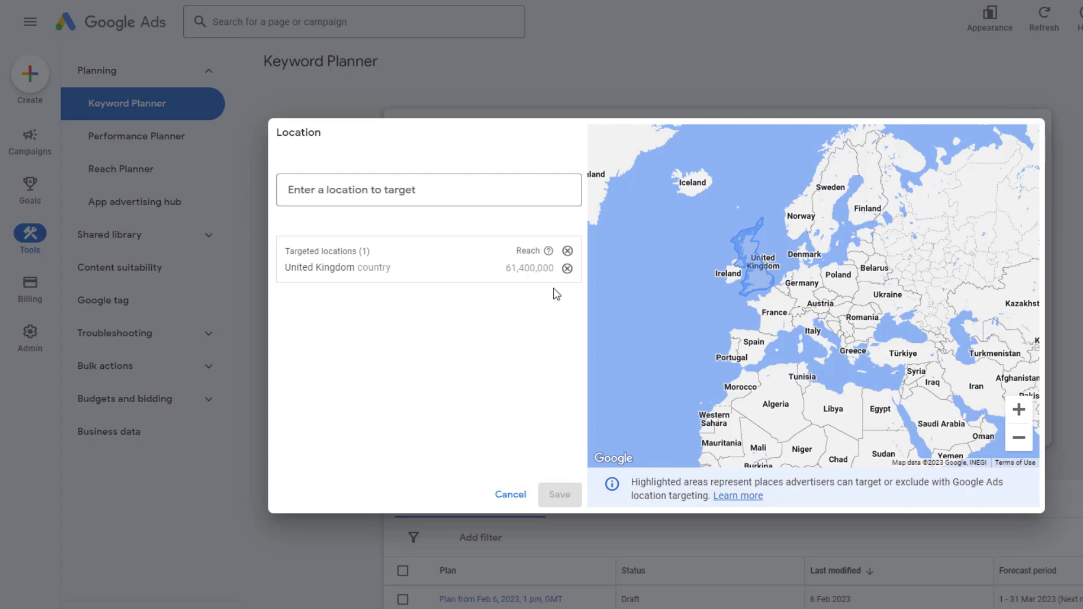
{"action": "left_click", "coordinate": [566, 269]}
{"action": "left_click", "coordinate": [410, 193]}
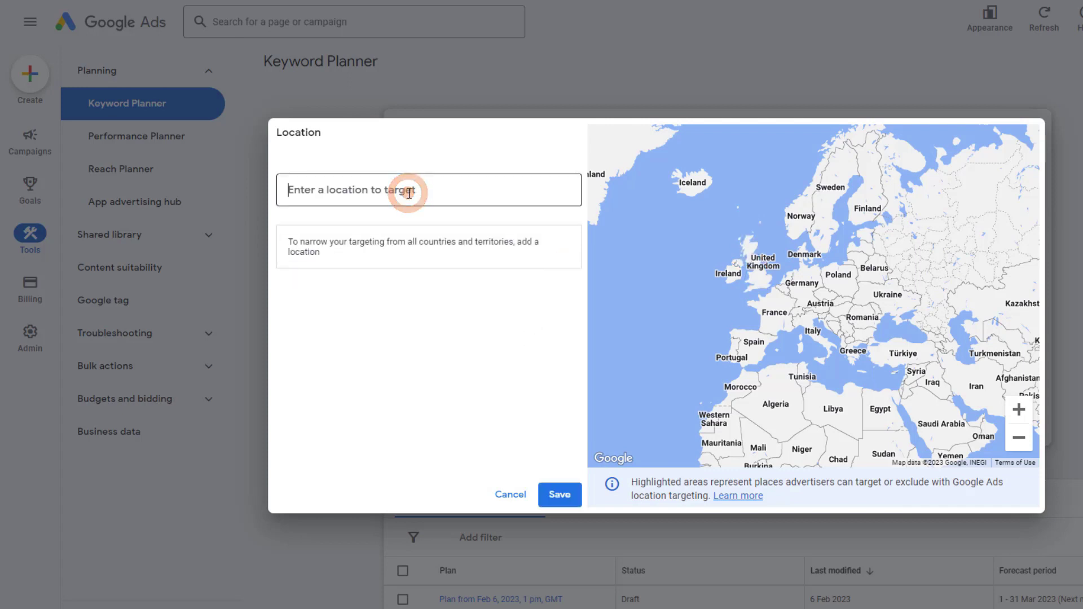
{"action": "type", "text": "austin"}
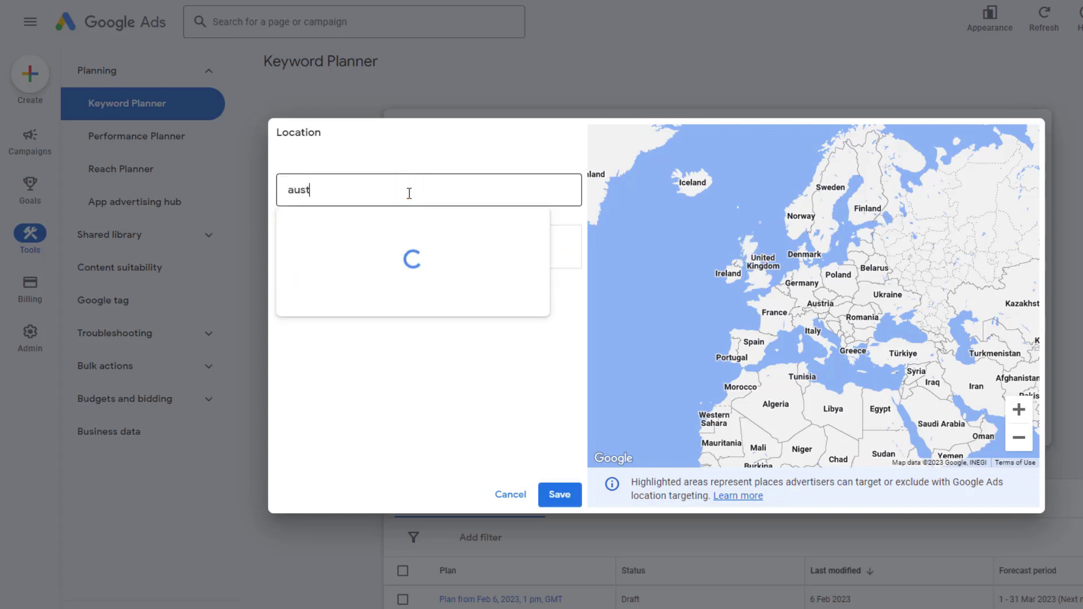
{"action": "left_click", "coordinate": [377, 251]}
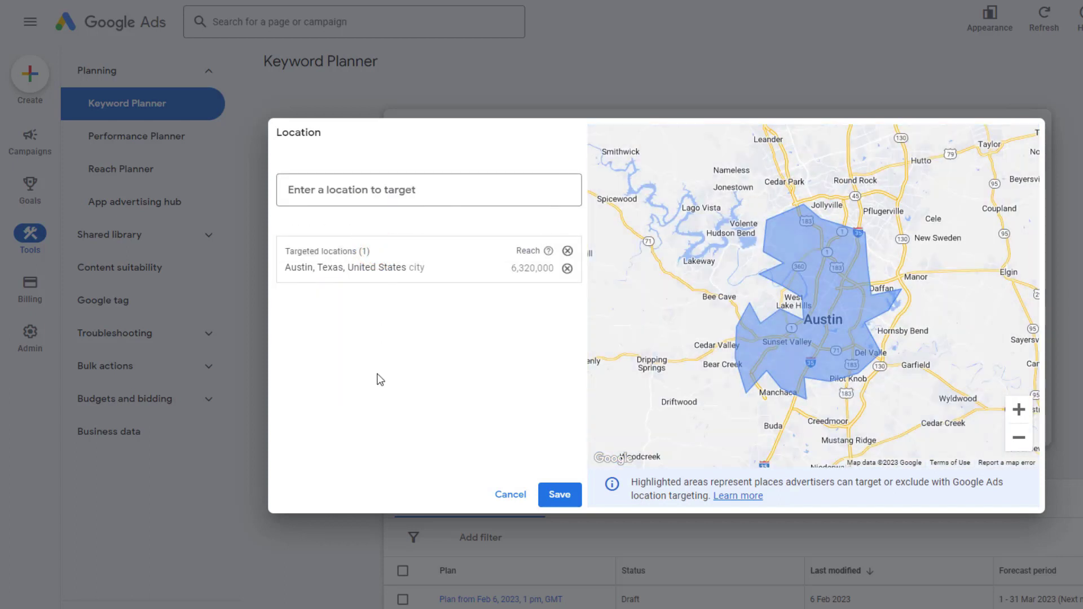
{"action": "left_click", "coordinate": [557, 497]}
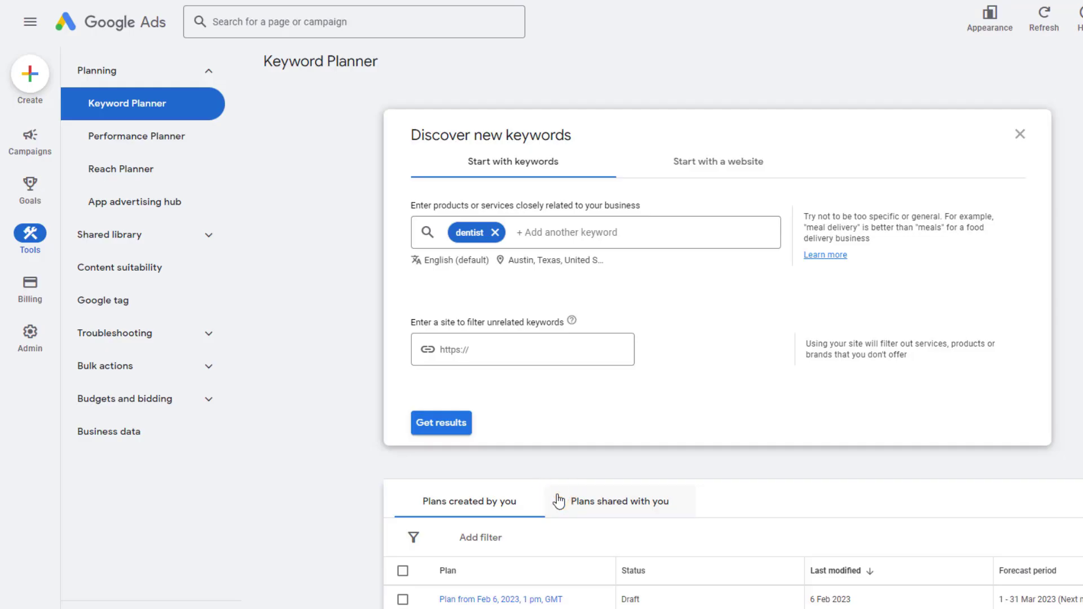
{"action": "left_click", "coordinate": [443, 426]}
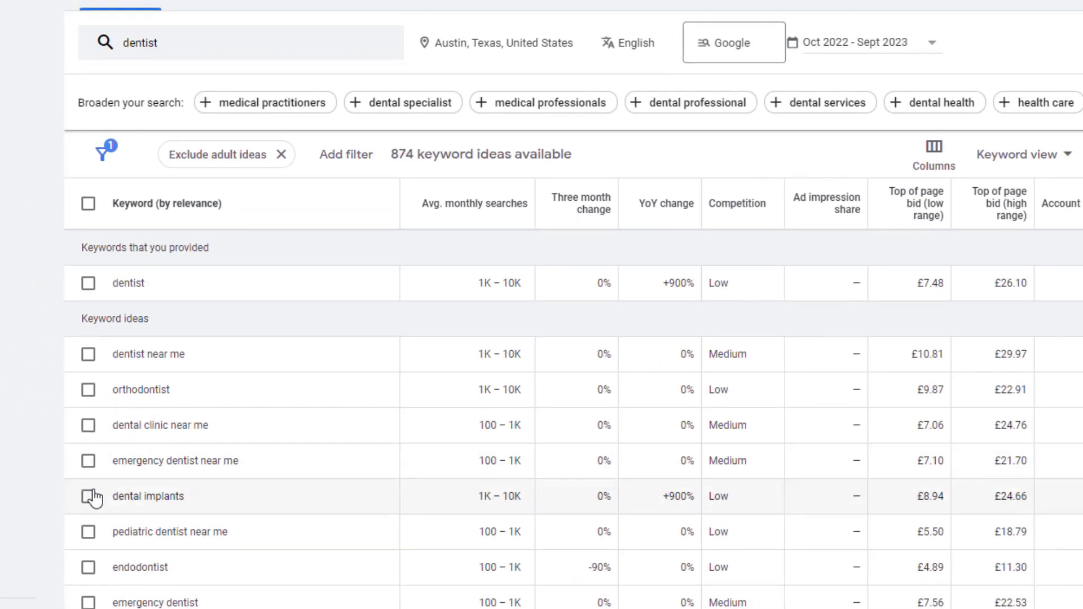
Step: Copy dental implants, pediatric dentist near me, endodontist and emergency dentist from the results
{"action": "left_click", "coordinate": [88, 497]}
{"action": "left_click", "coordinate": [88, 532]}
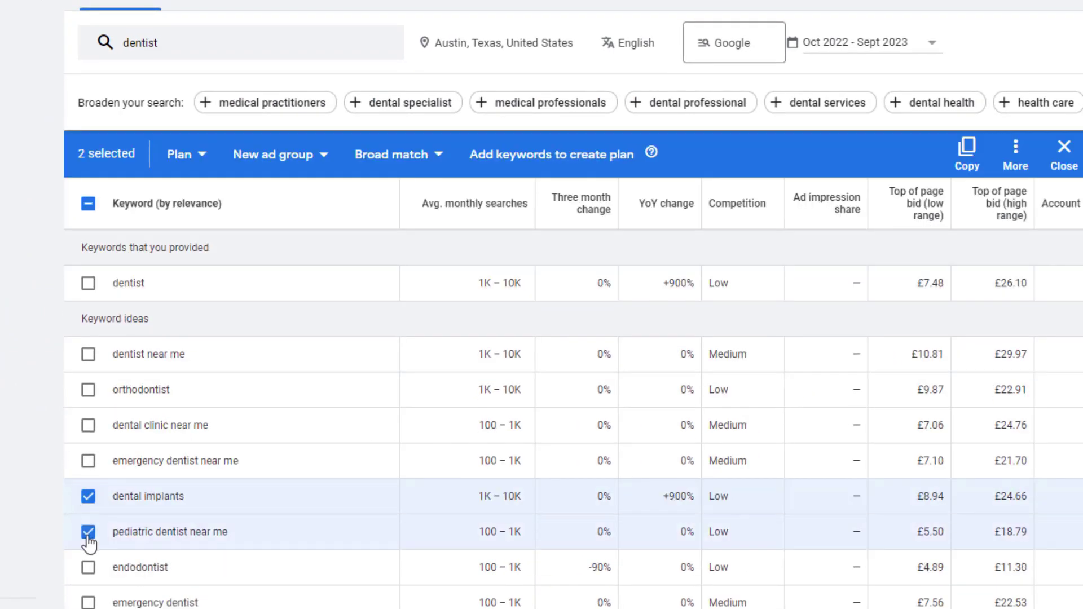
{"action": "left_click", "coordinate": [88, 567]}
{"action": "left_click", "coordinate": [87, 603]}
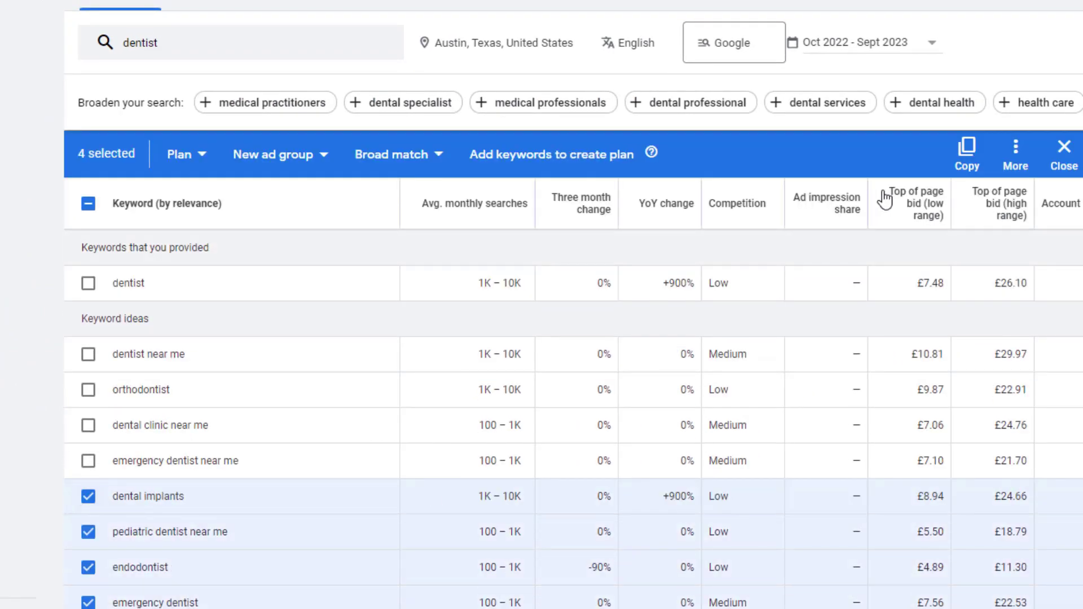
{"action": "left_click", "coordinate": [963, 162]}
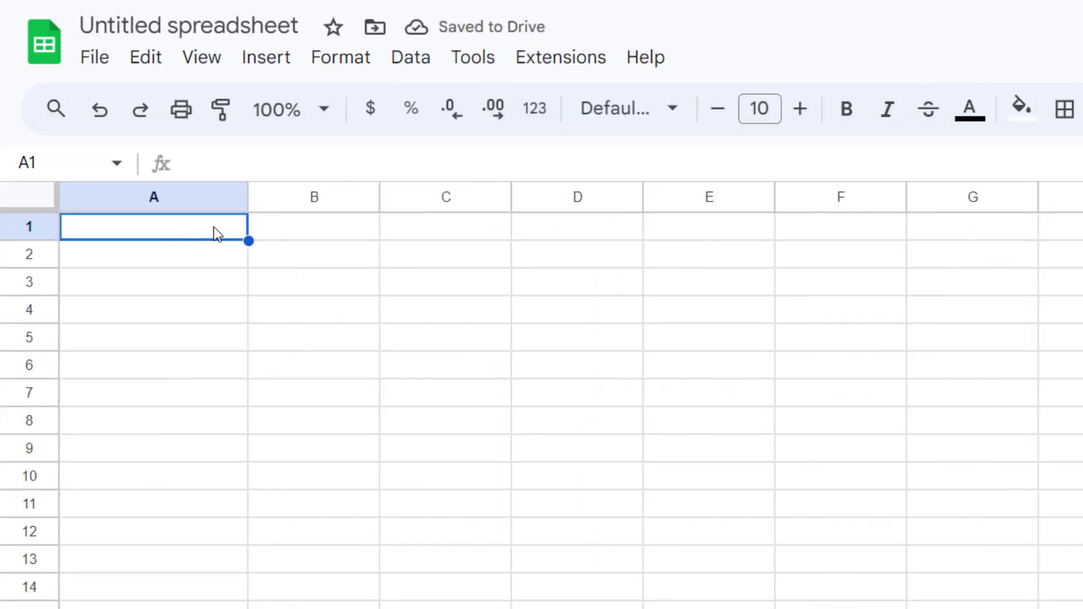
Step: Paste the four dentist keywords into cells A1–A4 of the blank sheet
{"action": "right_click", "coordinate": [215, 233]}
{"action": "left_click", "coordinate": [273, 236]}
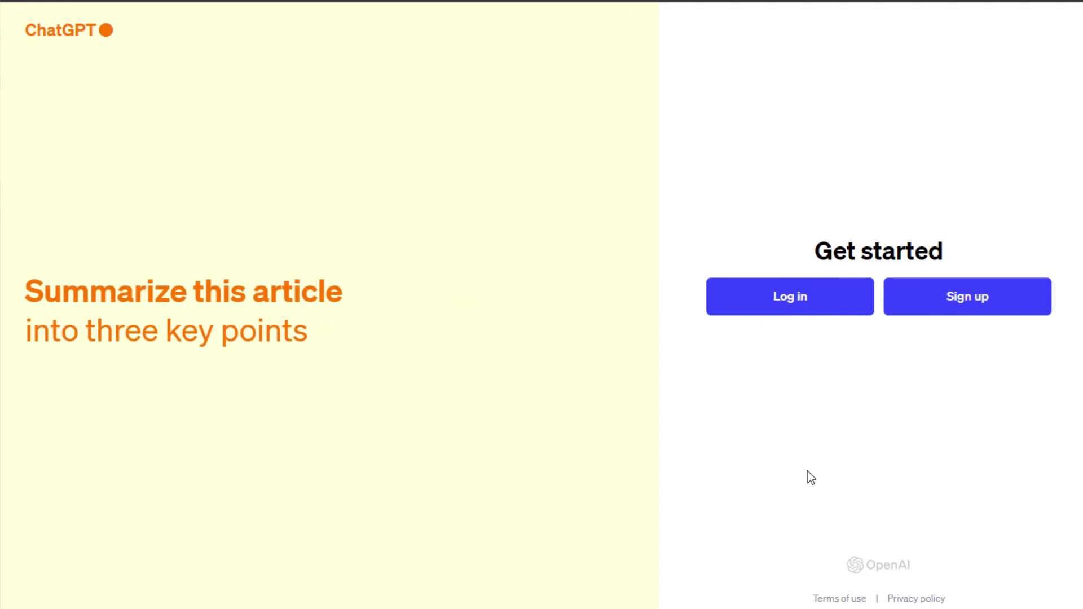
Step: Log into ChatGPT and send a prompt requesting an SEO page structure for an Austin dentist
{"action": "left_click", "coordinate": [955, 299]}
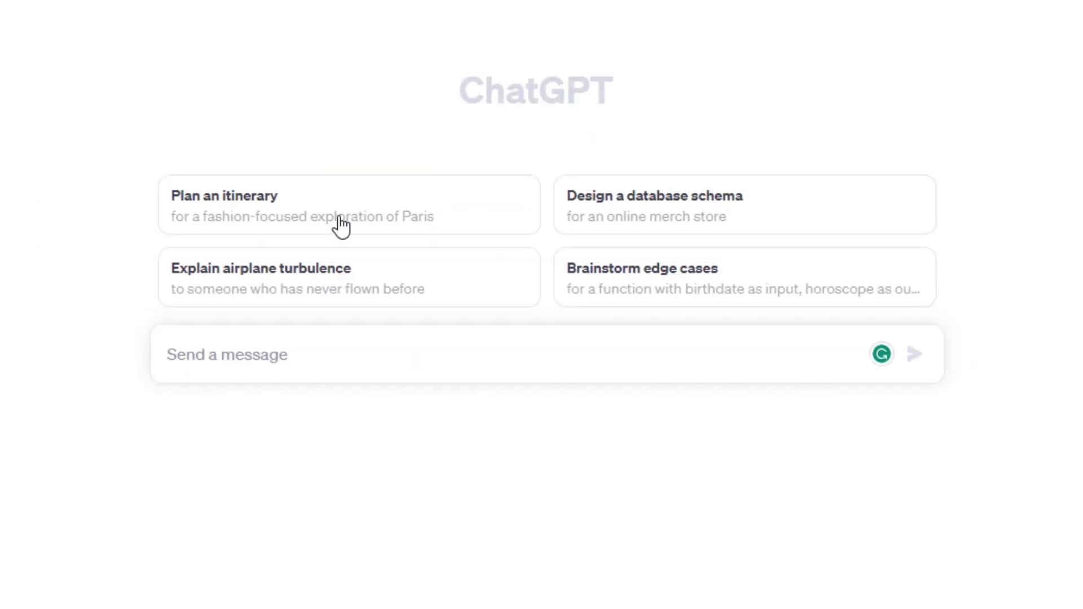
{"action": "left_click", "coordinate": [195, 356]}
{"action": "type", "text": "rec"}
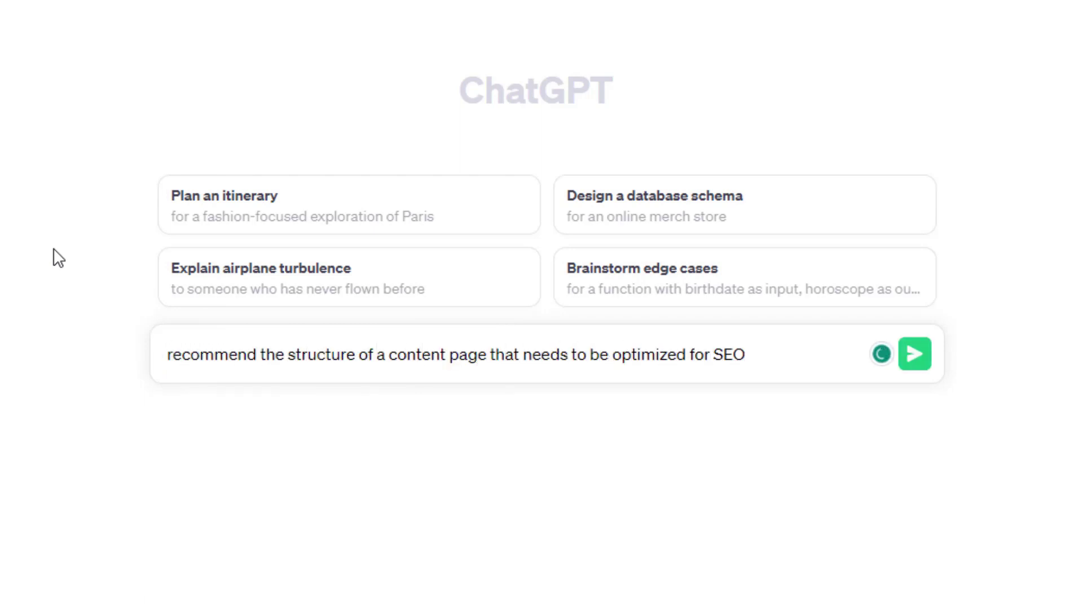
{"action": "type", "text": "ocated in"}
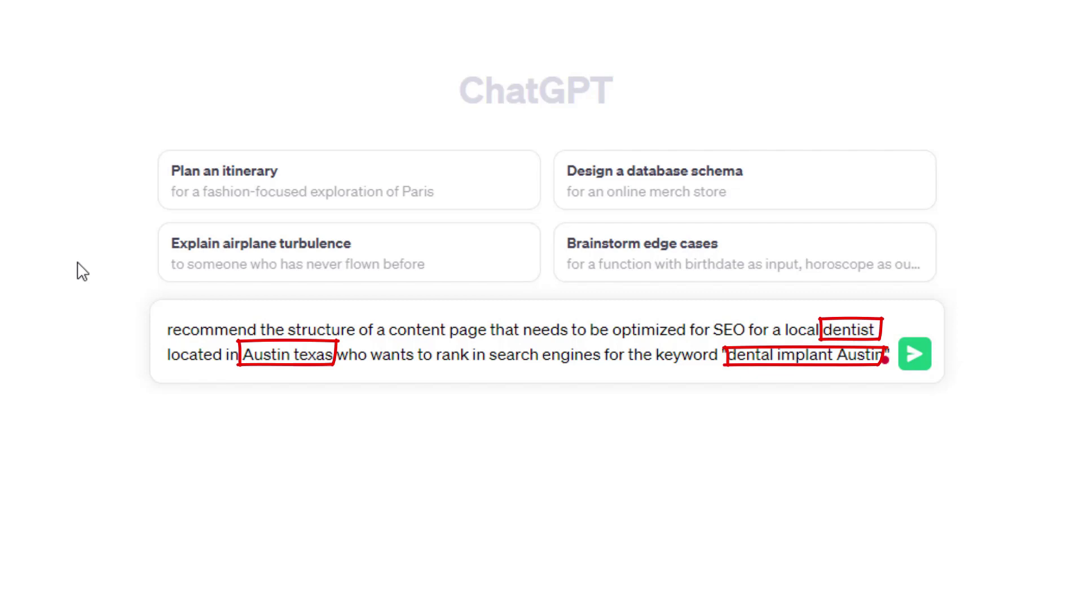
{"action": "key", "text": "Return"}
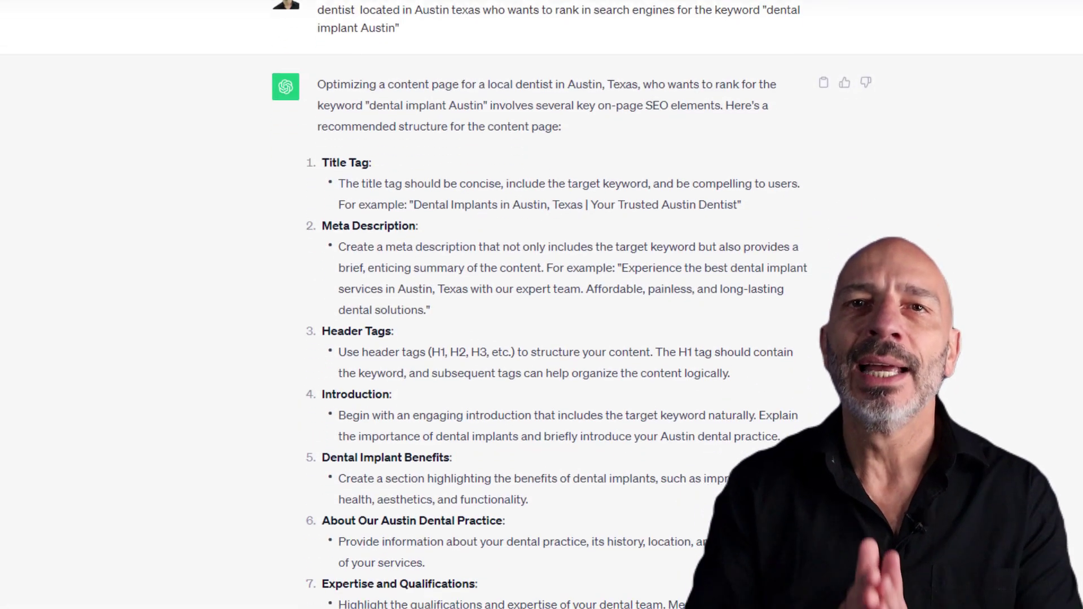
{"action": "scroll", "coordinate": [541, 305], "scroll_direction": "down", "scroll_amount": 3}
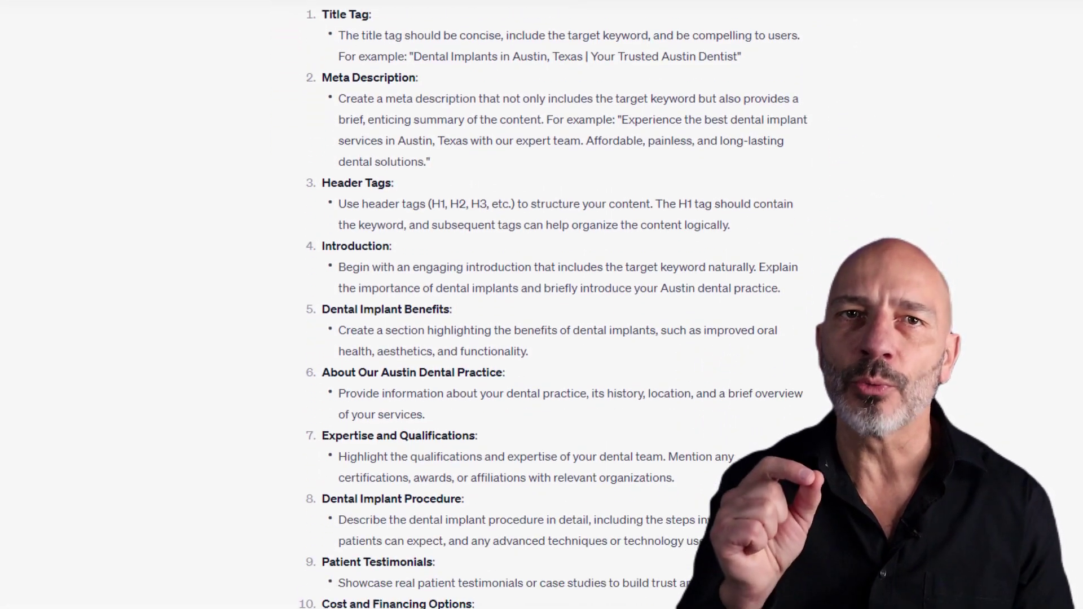
{"action": "scroll", "coordinate": [541, 305], "scroll_direction": "down", "scroll_amount": 3}
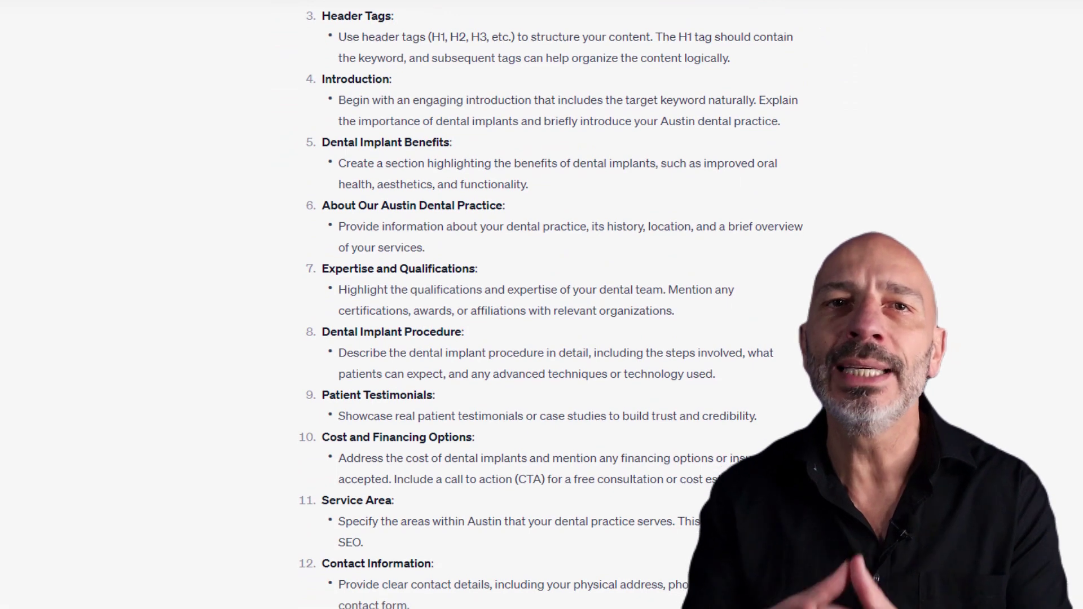
{"action": "scroll", "coordinate": [542, 304], "scroll_direction": "down", "scroll_amount": 3}
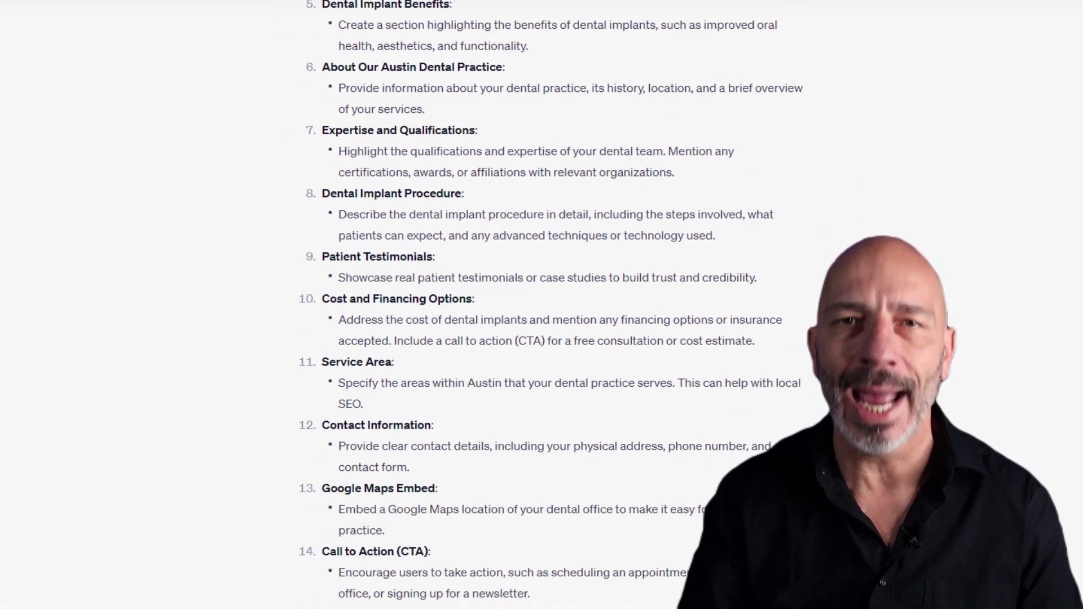
{"action": "scroll", "coordinate": [542, 305], "scroll_direction": "down", "scroll_amount": 4}
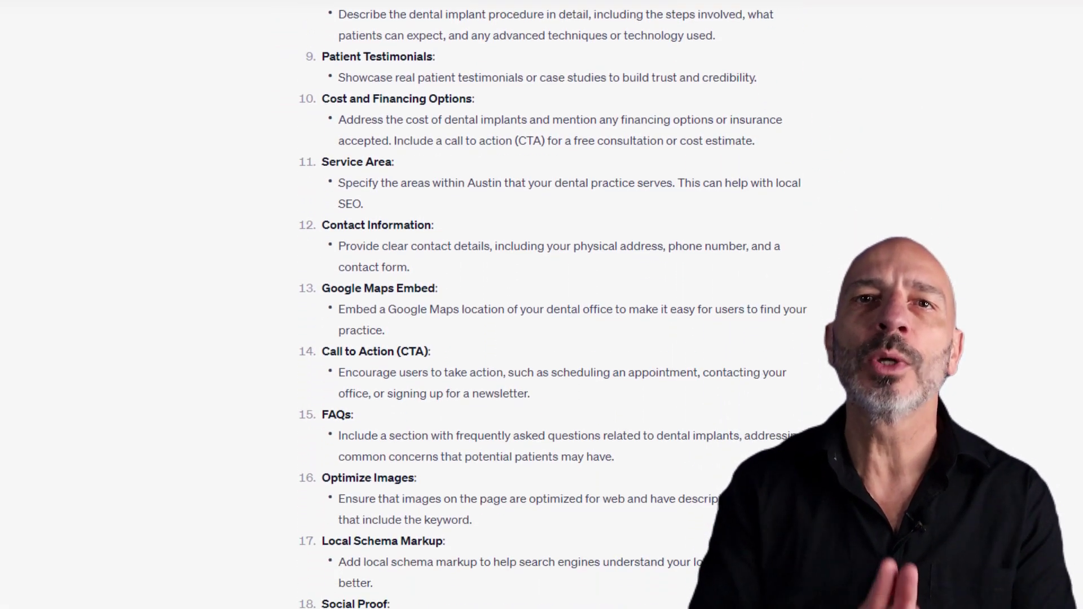
{"action": "scroll", "coordinate": [542, 304], "scroll_direction": "down", "scroll_amount": 3}
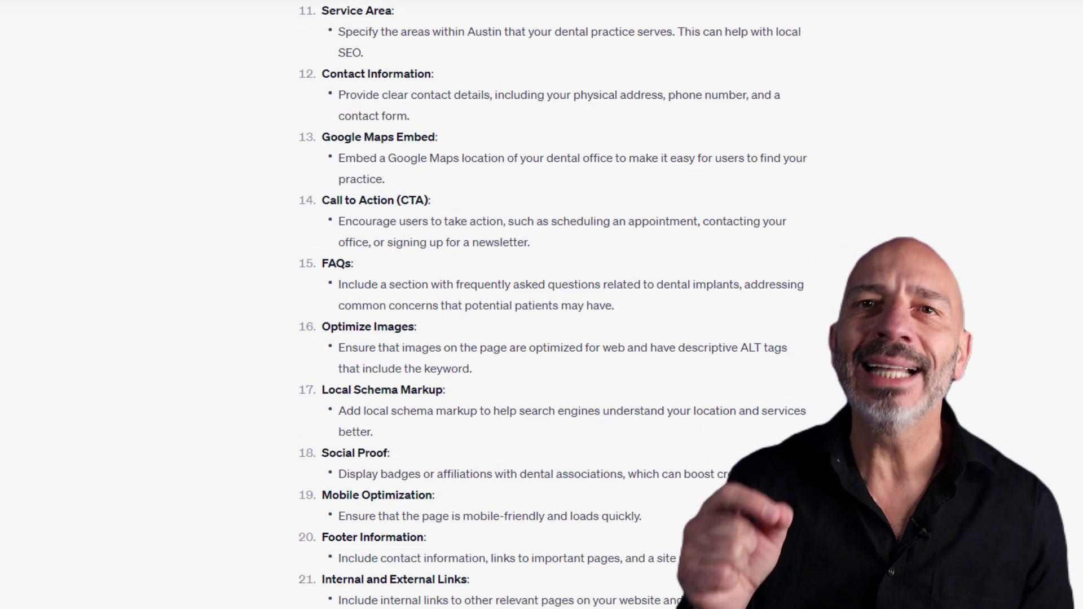
{"action": "scroll", "coordinate": [541, 304], "scroll_direction": "down", "scroll_amount": 3}
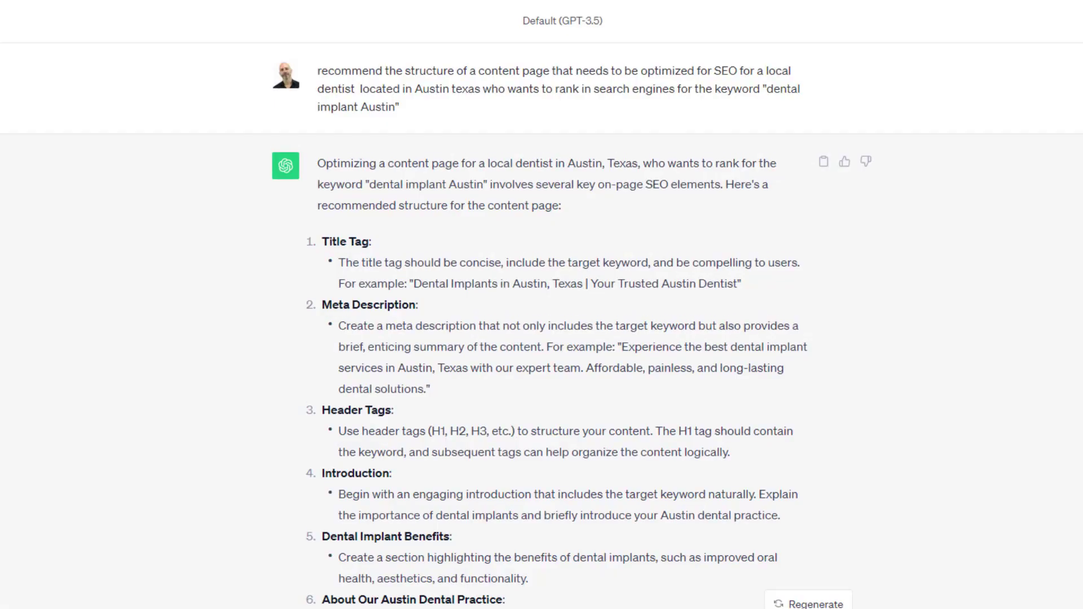
{"action": "scroll", "coordinate": [541, 305], "scroll_direction": "down", "scroll_amount": 3}
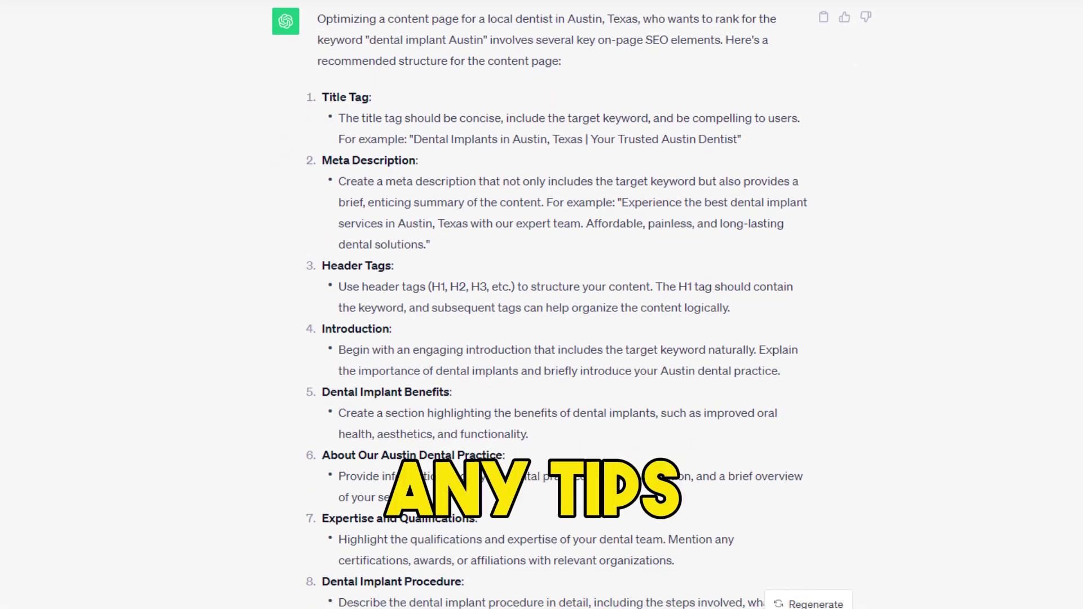
{"action": "scroll", "coordinate": [542, 304], "scroll_direction": "down", "scroll_amount": 5}
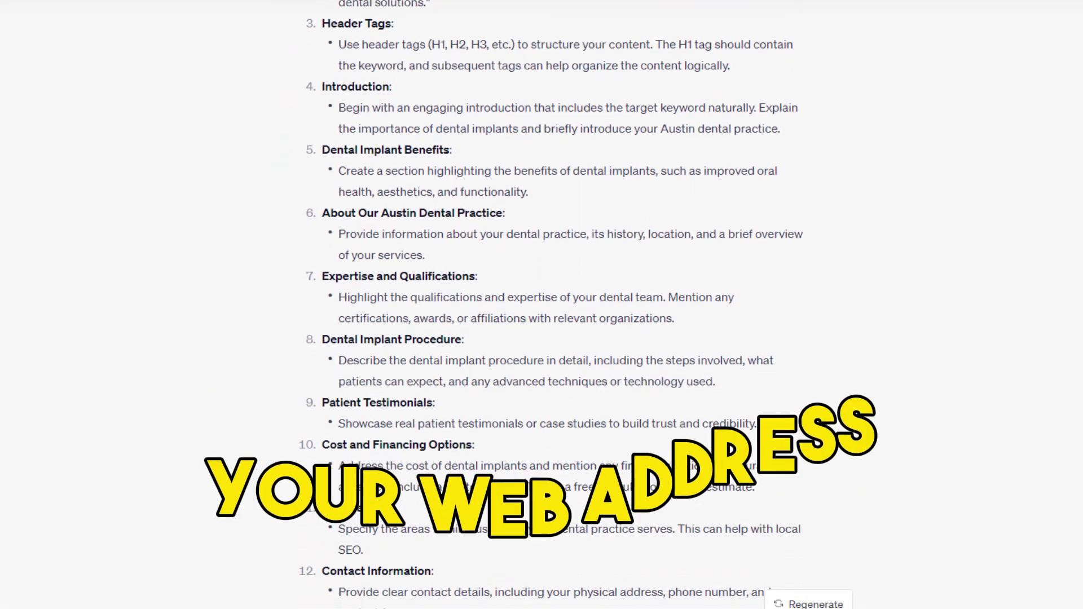
{"action": "scroll", "coordinate": [571, 305], "scroll_direction": "down", "scroll_amount": 3}
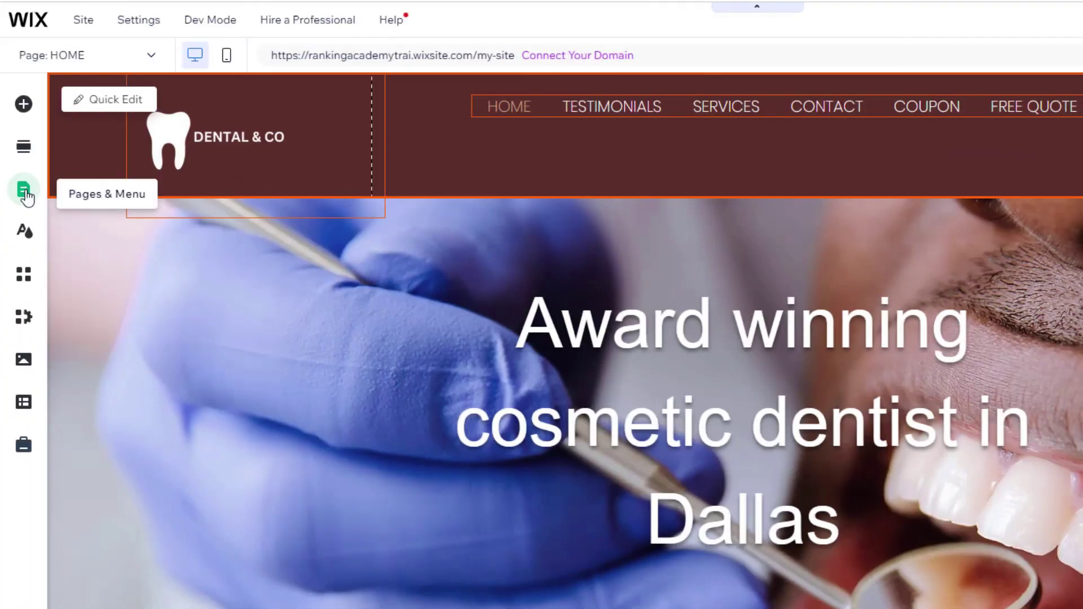
Step: Open the HOME page's SEO basics settings from Pages & Menu
{"action": "left_click", "coordinate": [25, 191]}
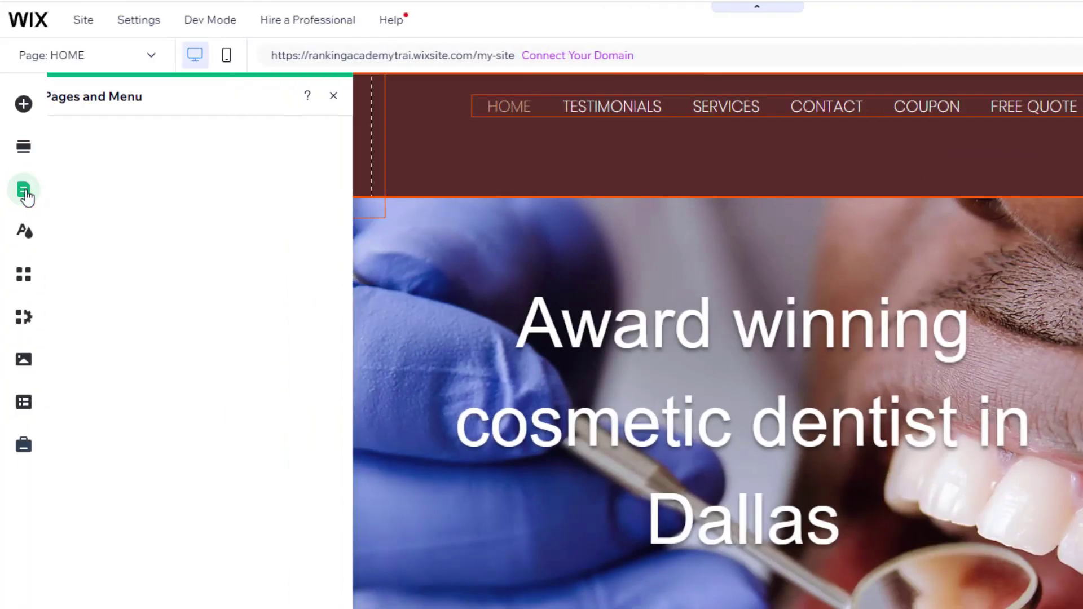
{"action": "left_click", "coordinate": [369, 179]}
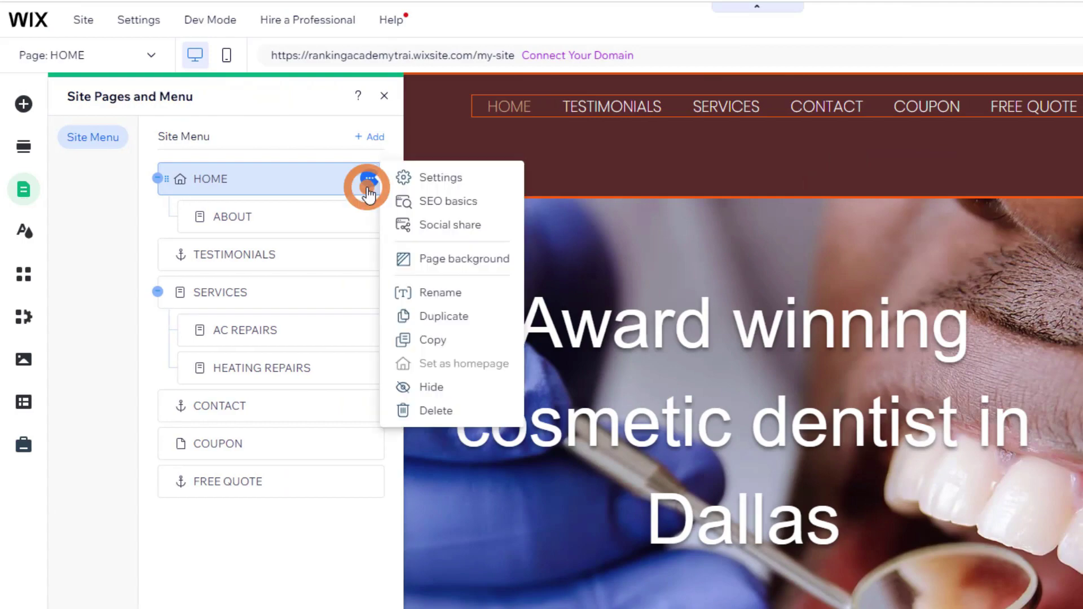
{"action": "left_click", "coordinate": [439, 202]}
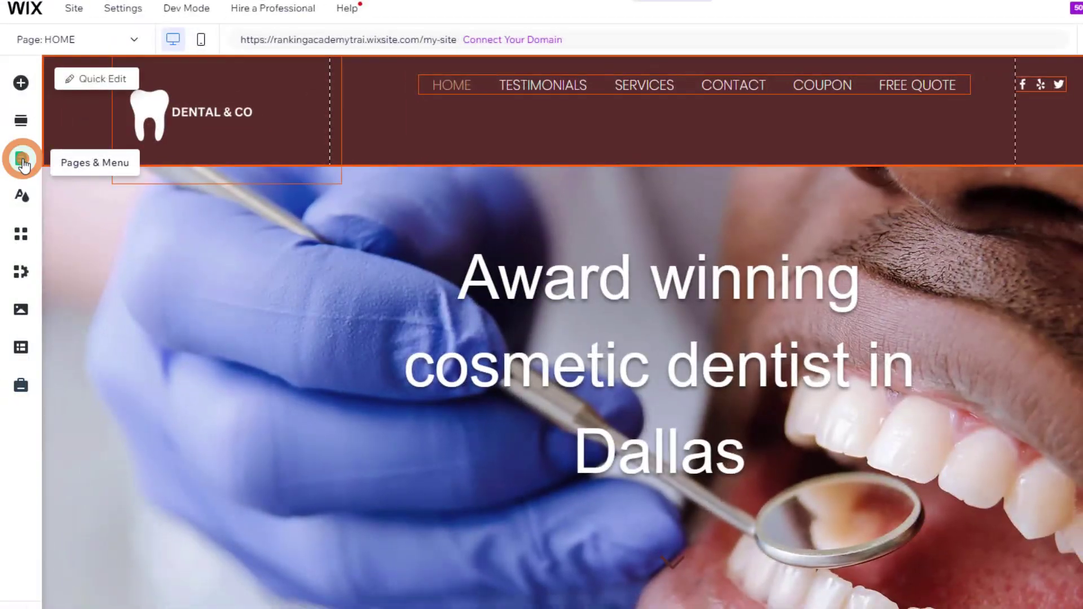
Step: From the pages list, open the HOME page's SEO basics to show its title tag and meta description
{"action": "left_click", "coordinate": [21, 160]}
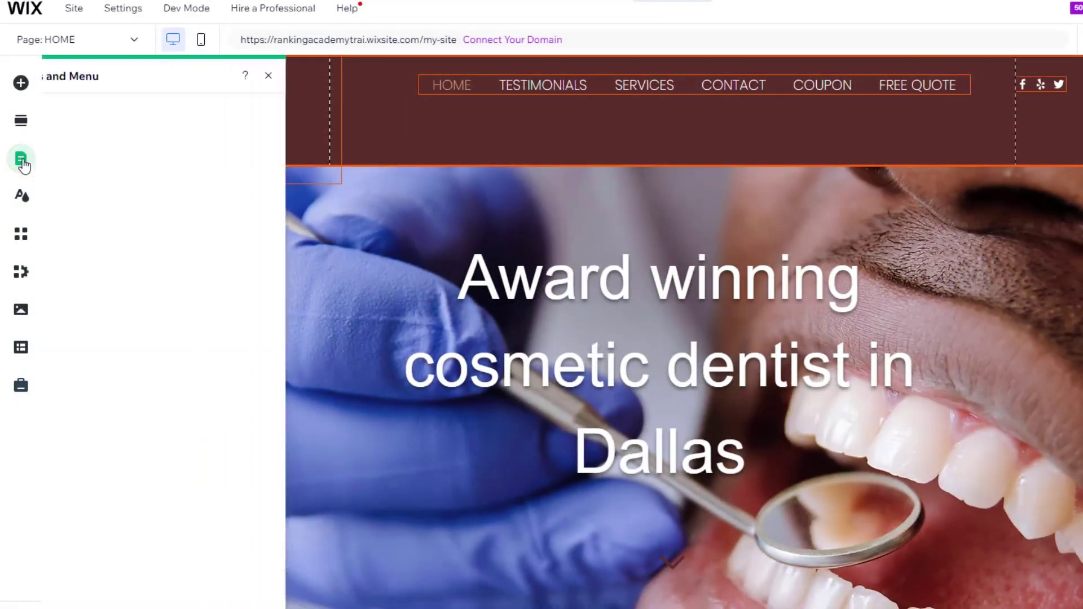
{"action": "left_click", "coordinate": [327, 151]}
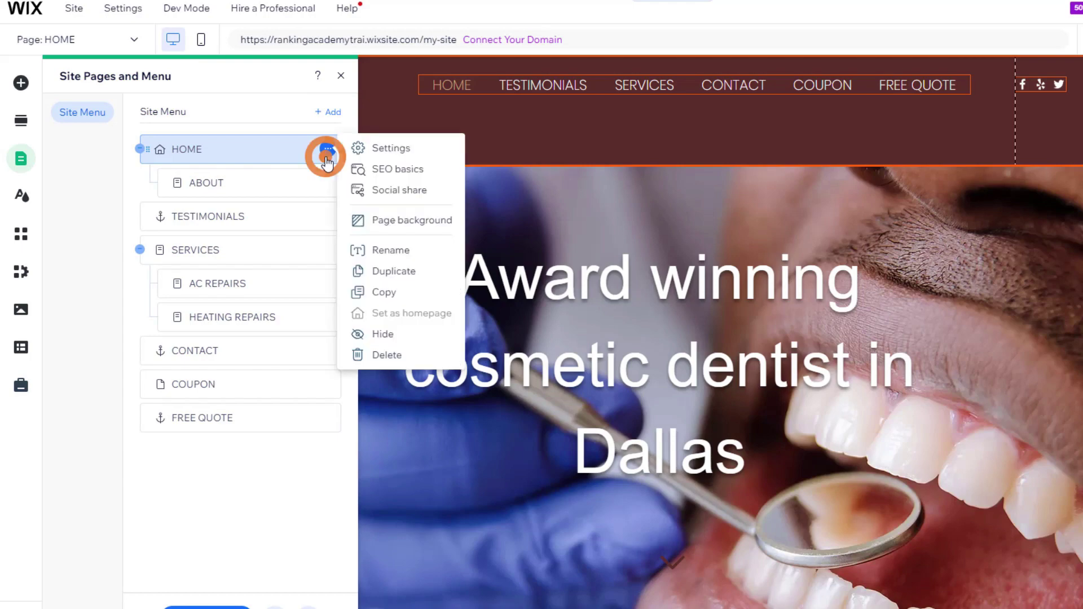
{"action": "left_click", "coordinate": [391, 169]}
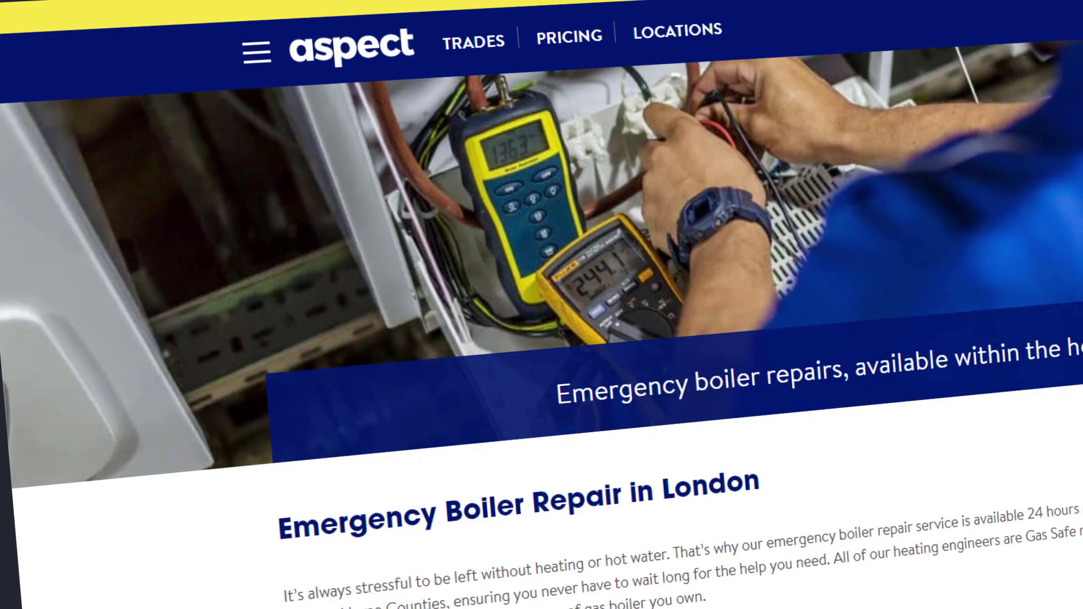
{"action": "scroll", "coordinate": [541, 339], "scroll_direction": "down", "scroll_amount": 4}
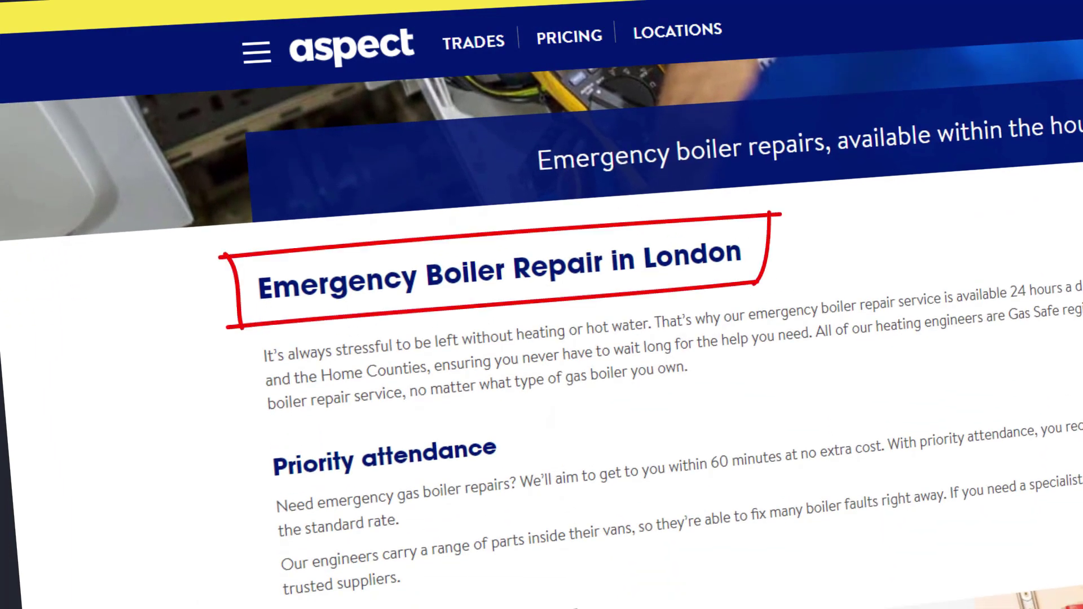
{"action": "scroll", "coordinate": [621, 367], "scroll_direction": "down", "scroll_amount": 7}
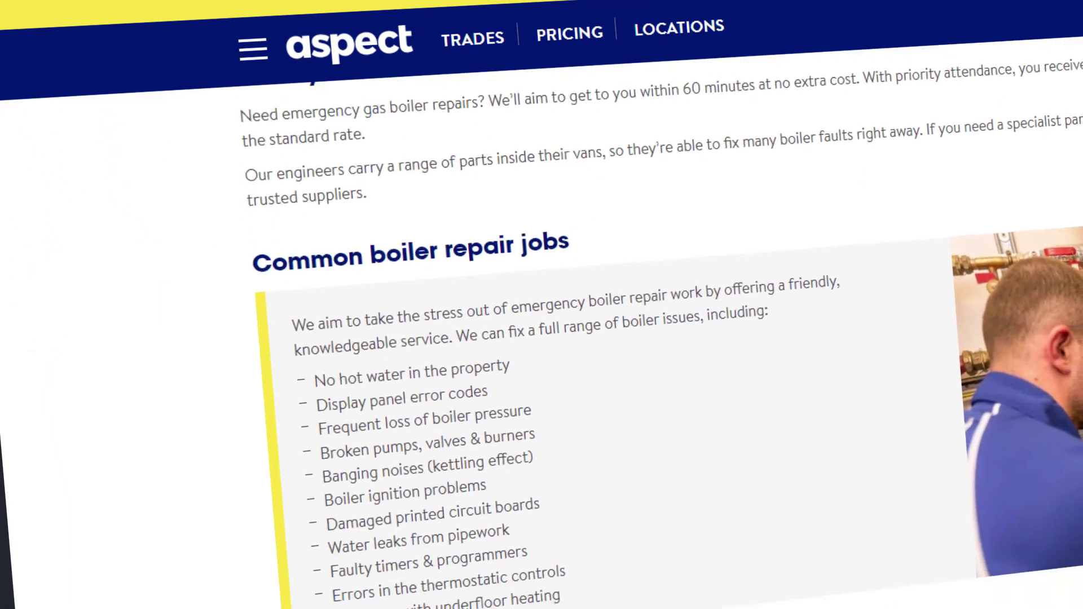
{"action": "scroll", "coordinate": [621, 367], "scroll_direction": "down", "scroll_amount": 1}
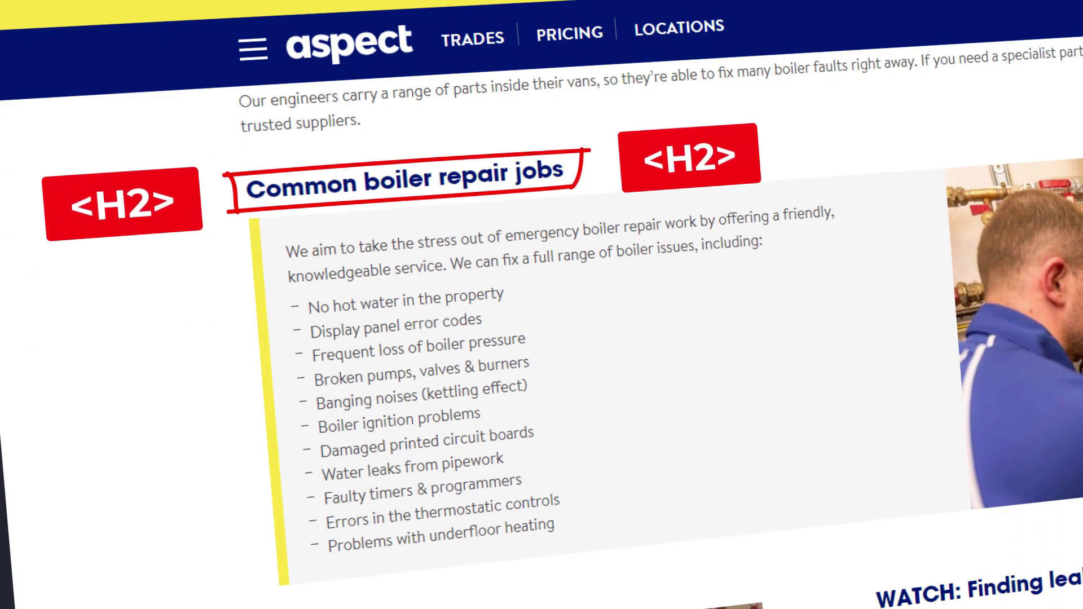
{"action": "scroll", "coordinate": [621, 367], "scroll_direction": "down", "scroll_amount": 12}
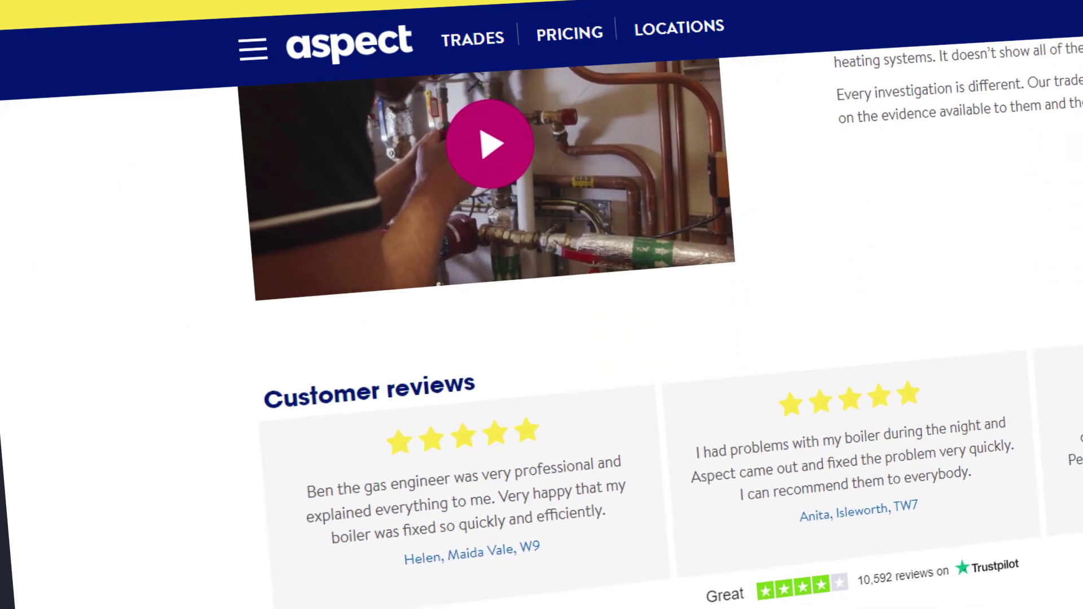
{"action": "scroll", "coordinate": [621, 339], "scroll_direction": "down", "scroll_amount": 8}
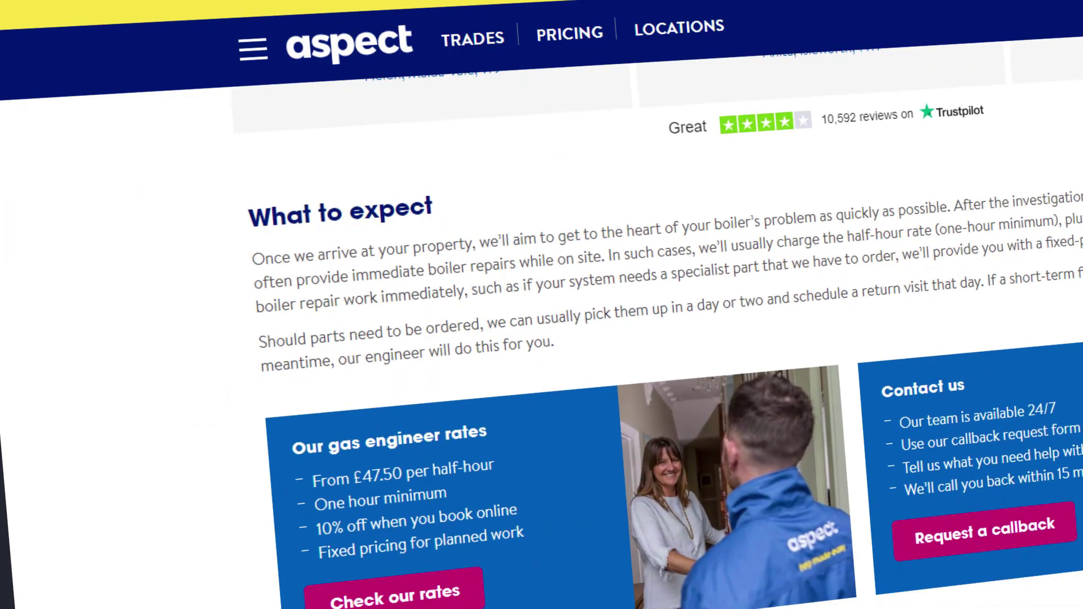
{"action": "scroll", "coordinate": [620, 339], "scroll_direction": "down", "scroll_amount": 7}
{"action": "scroll", "coordinate": [621, 338], "scroll_direction": "down", "scroll_amount": 6}
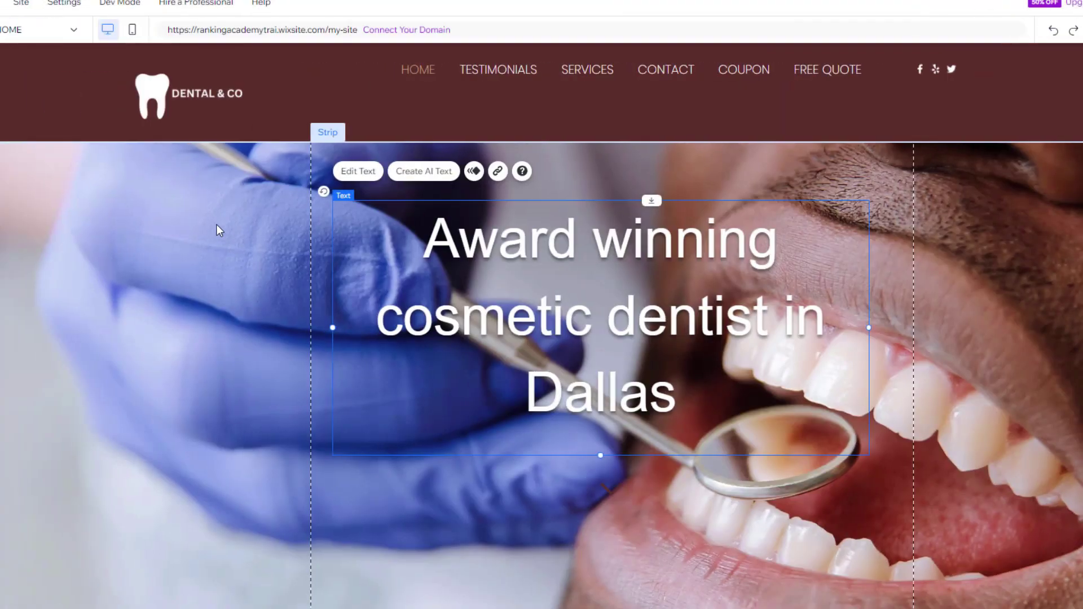
Step: Edit the 'Award winning cosmetic dentist in Dallas' headline and show its Heading 1 style options
{"action": "left_click", "coordinate": [362, 172]}
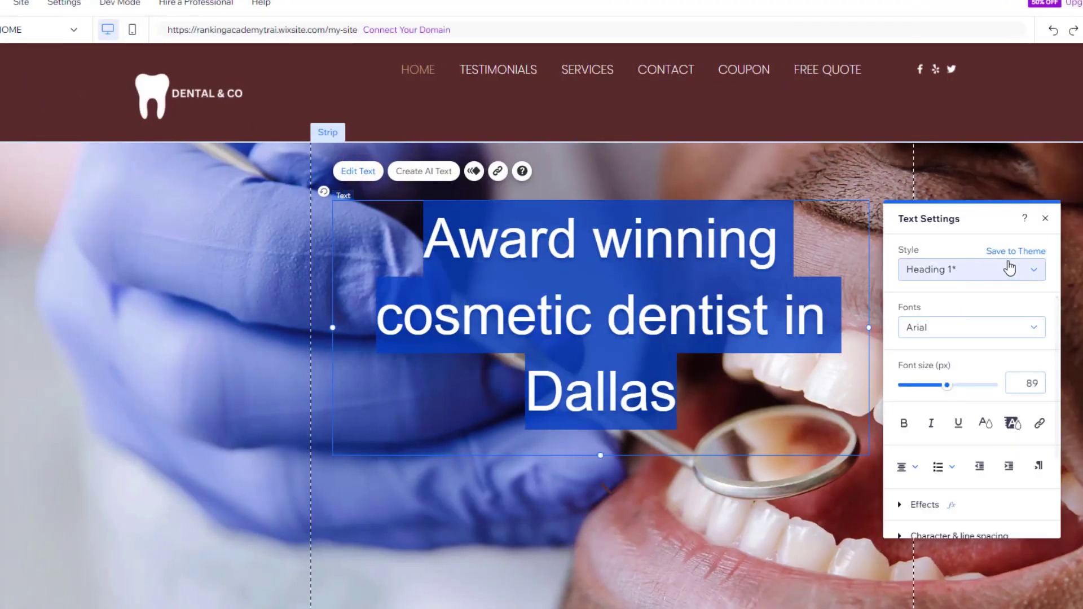
{"action": "left_click", "coordinate": [1034, 270]}
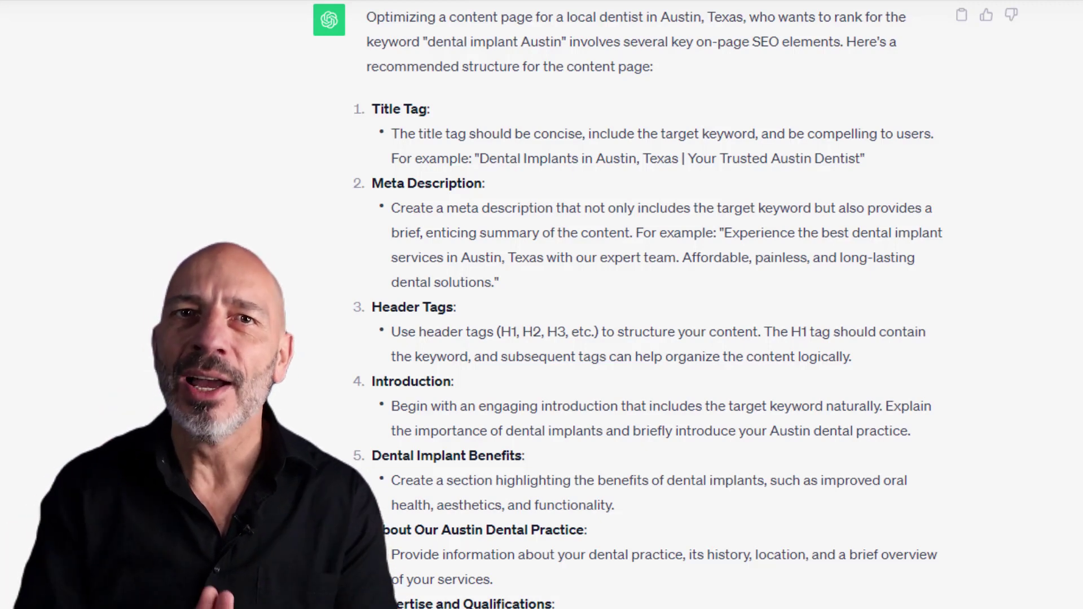
{"action": "scroll", "coordinate": [666, 305], "scroll_direction": "down", "scroll_amount": 3}
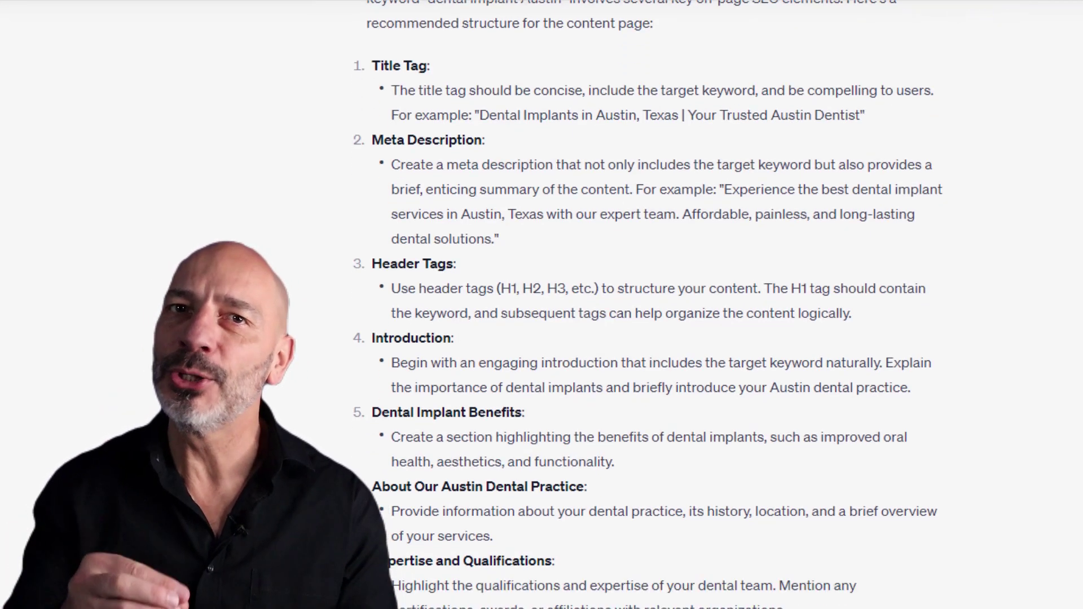
{"action": "scroll", "coordinate": [648, 304], "scroll_direction": "down", "scroll_amount": 3}
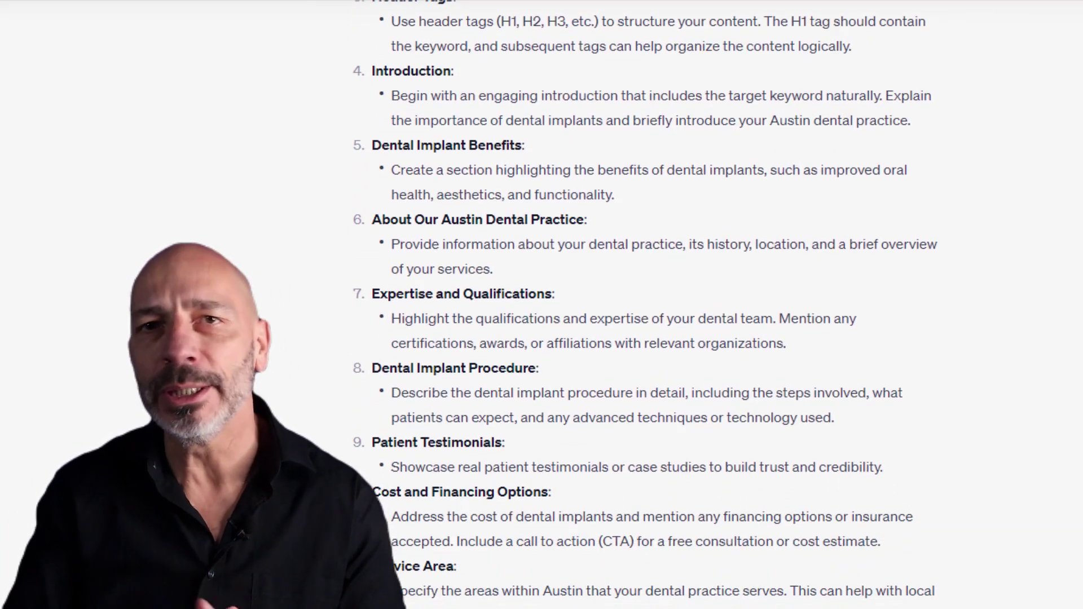
{"action": "scroll", "coordinate": [645, 300], "scroll_direction": "down", "scroll_amount": 3}
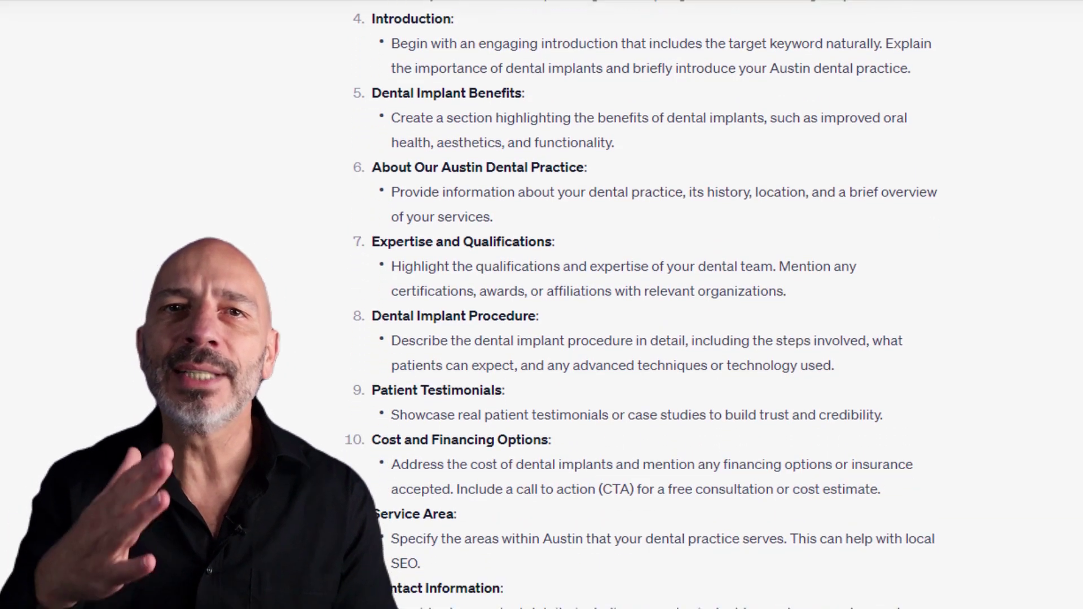
{"action": "scroll", "coordinate": [645, 299], "scroll_direction": "down", "scroll_amount": 3}
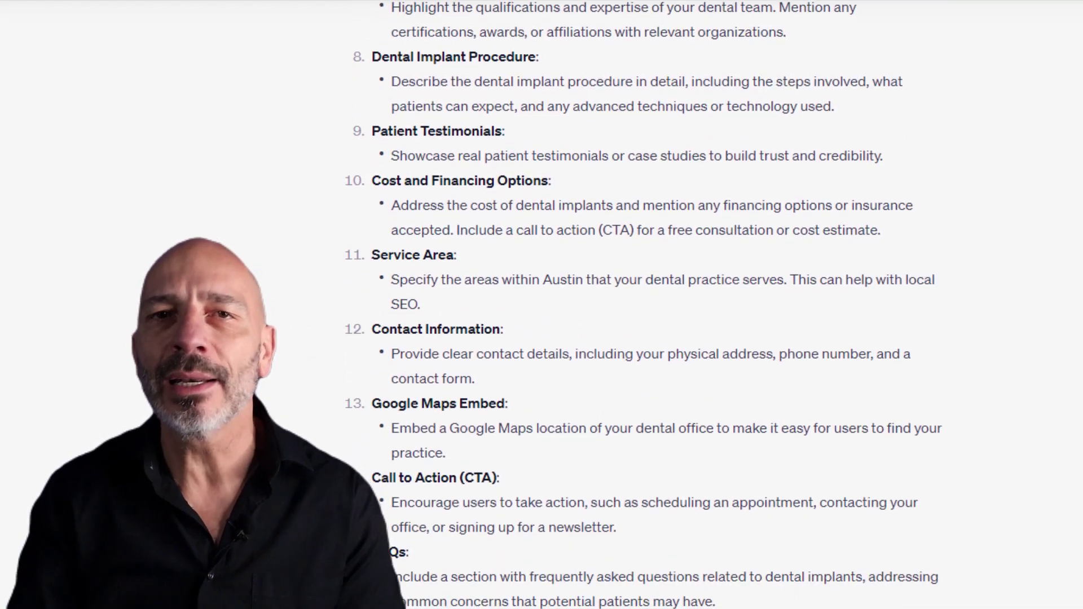
{"action": "scroll", "coordinate": [645, 299], "scroll_direction": "down", "scroll_amount": 3}
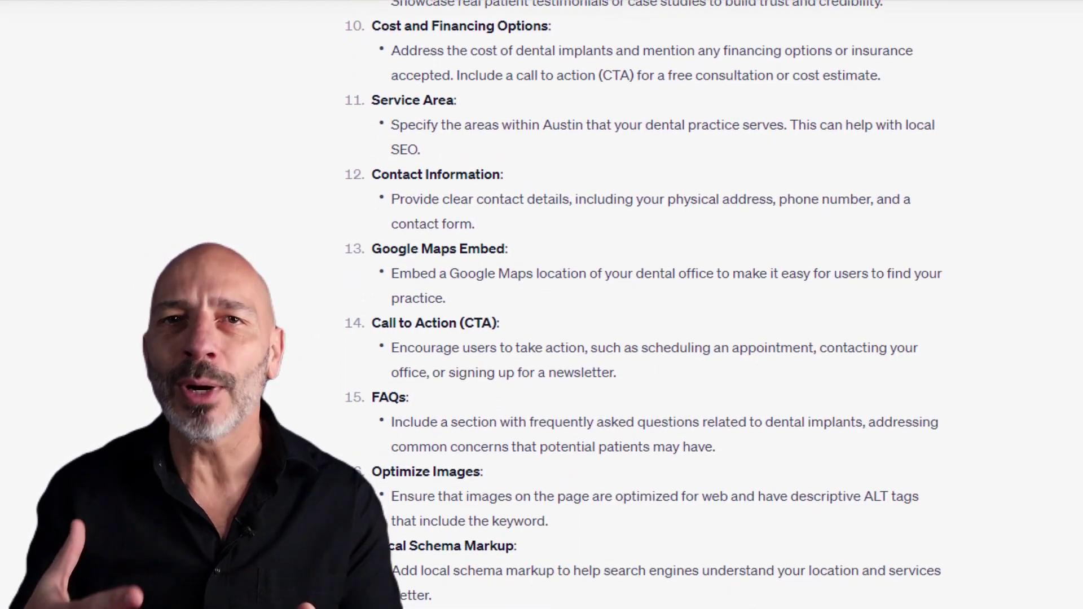
{"action": "scroll", "coordinate": [645, 300], "scroll_direction": "down", "scroll_amount": 3}
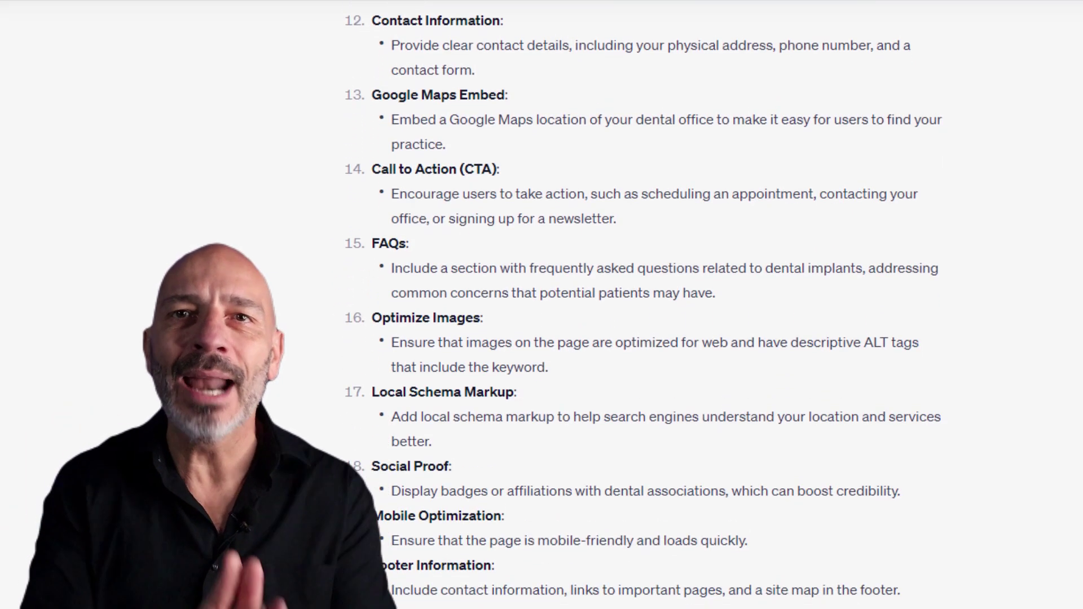
{"action": "scroll", "coordinate": [645, 300], "scroll_direction": "down", "scroll_amount": 3}
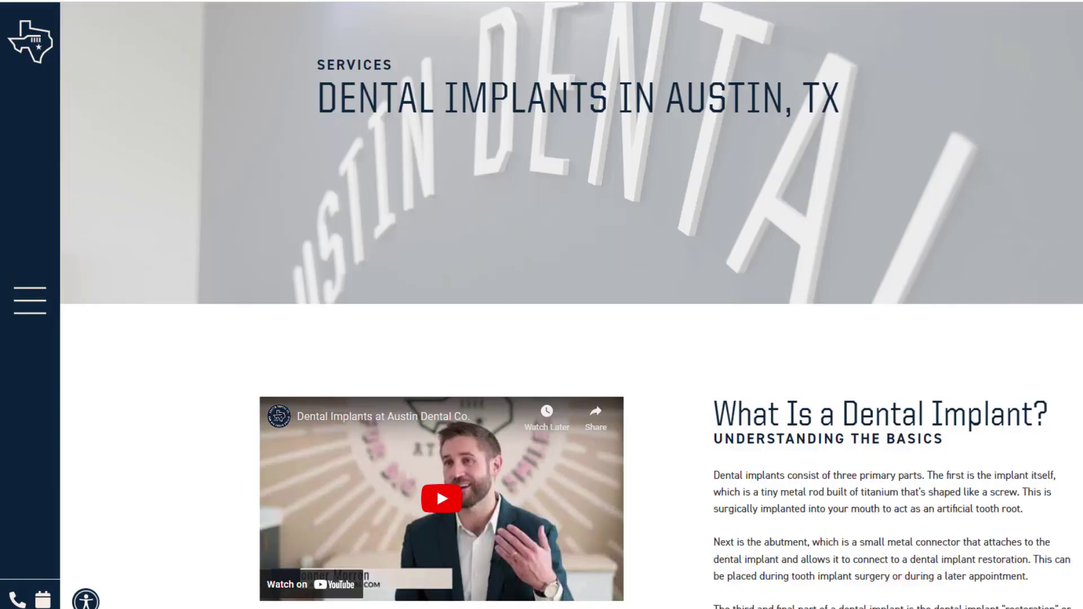
{"action": "scroll", "coordinate": [571, 320], "scroll_direction": "down", "scroll_amount": 5}
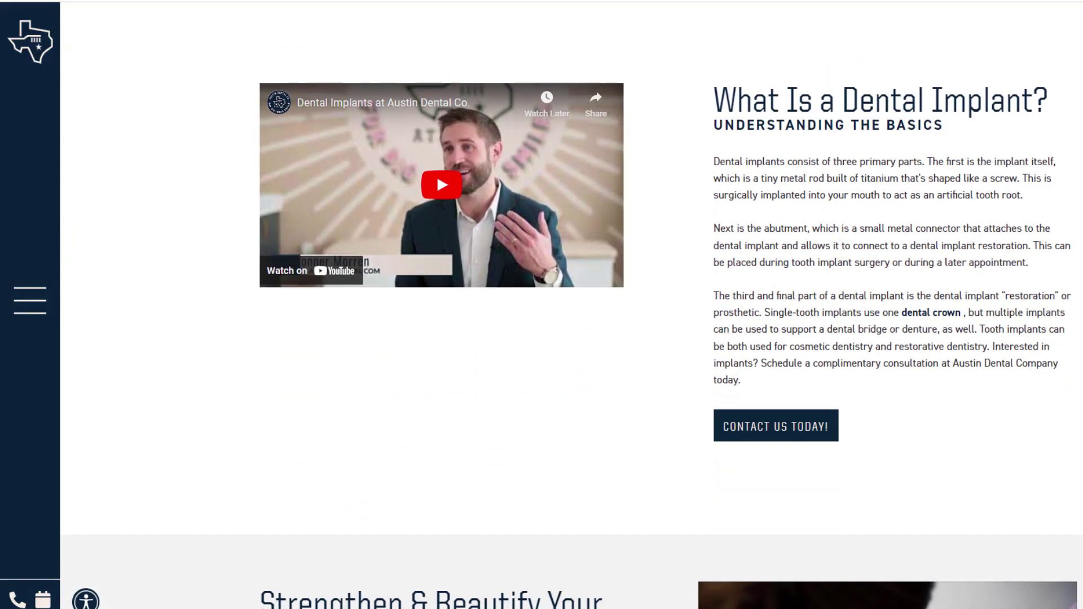
{"action": "scroll", "coordinate": [571, 320], "scroll_direction": "down", "scroll_amount": 5}
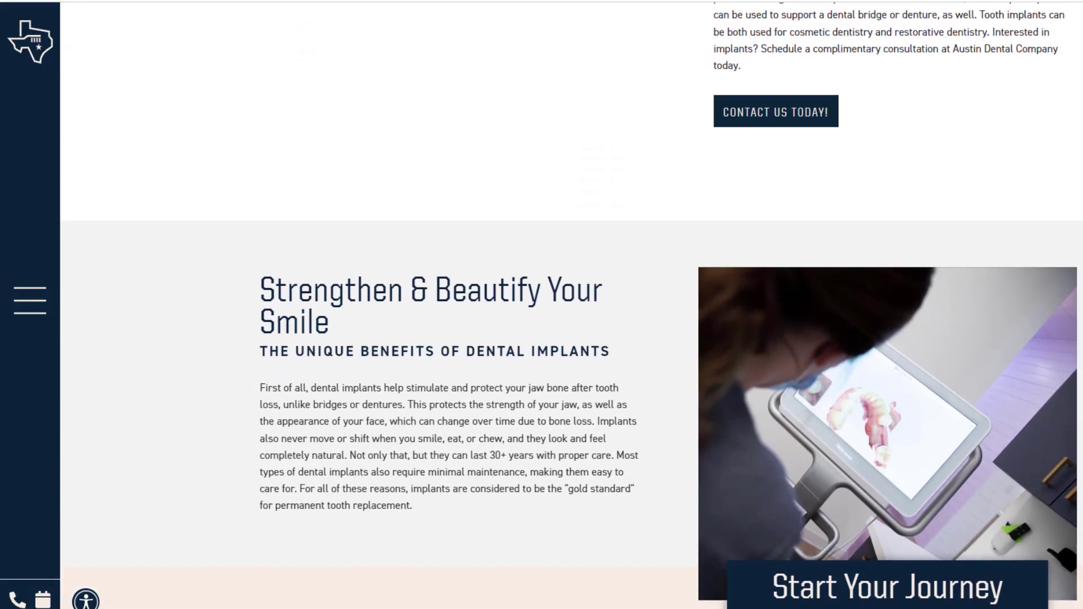
{"action": "scroll", "coordinate": [571, 321], "scroll_direction": "down", "scroll_amount": 7}
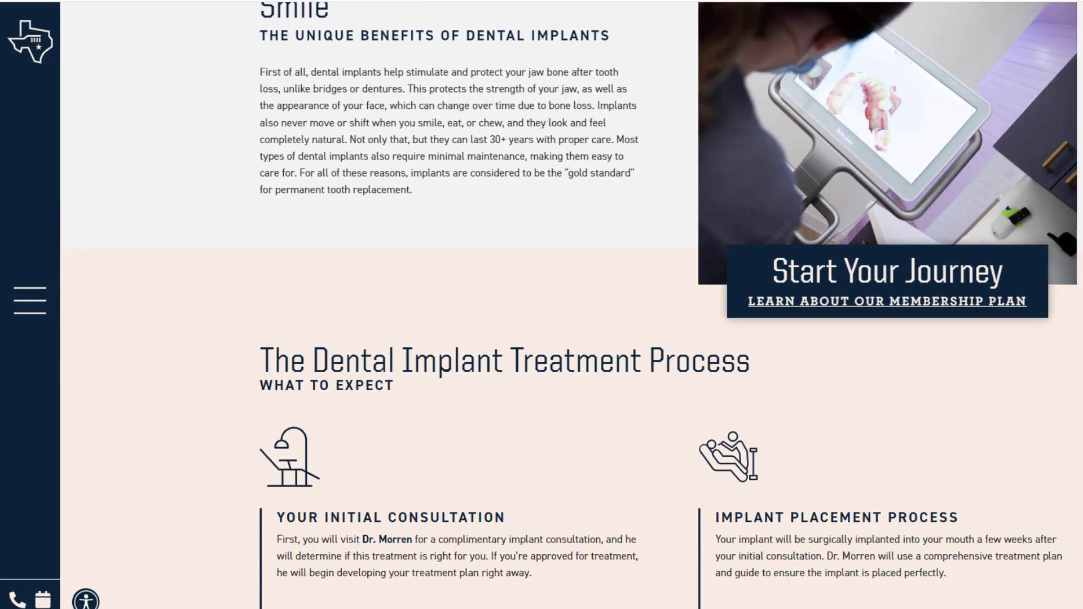
{"action": "scroll", "coordinate": [571, 320], "scroll_direction": "down", "scroll_amount": 6}
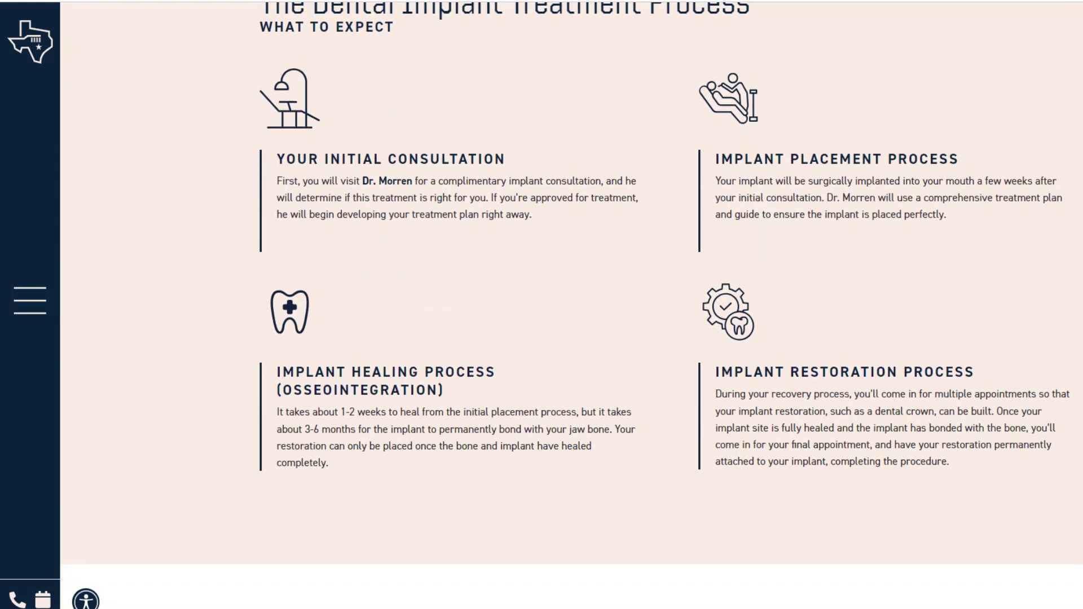
{"action": "scroll", "coordinate": [571, 321], "scroll_direction": "down", "scroll_amount": 4}
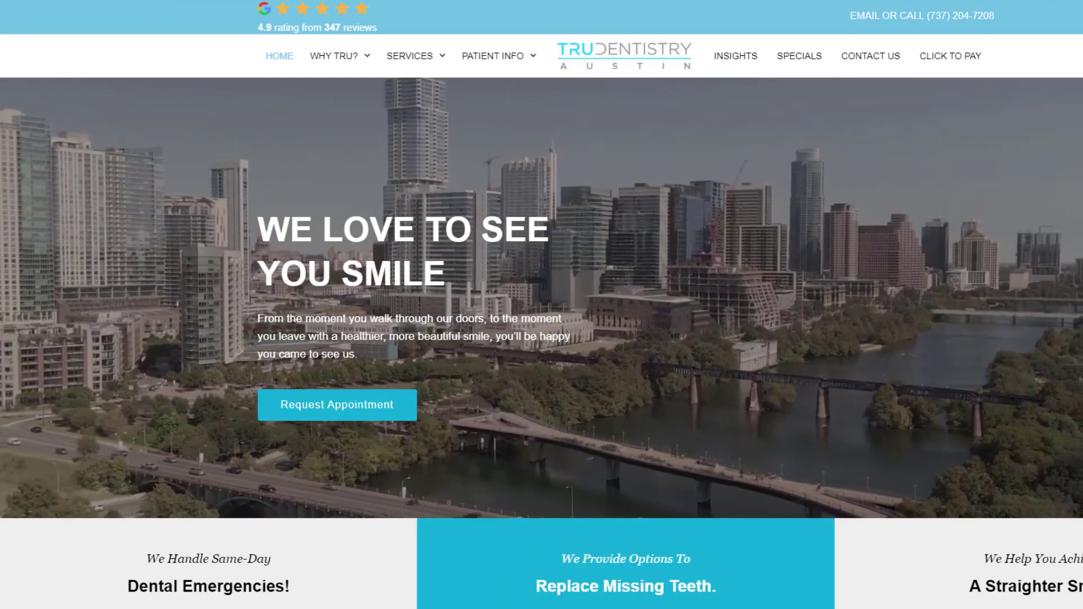
{"action": "scroll", "coordinate": [542, 305], "scroll_direction": "down", "scroll_amount": 20}
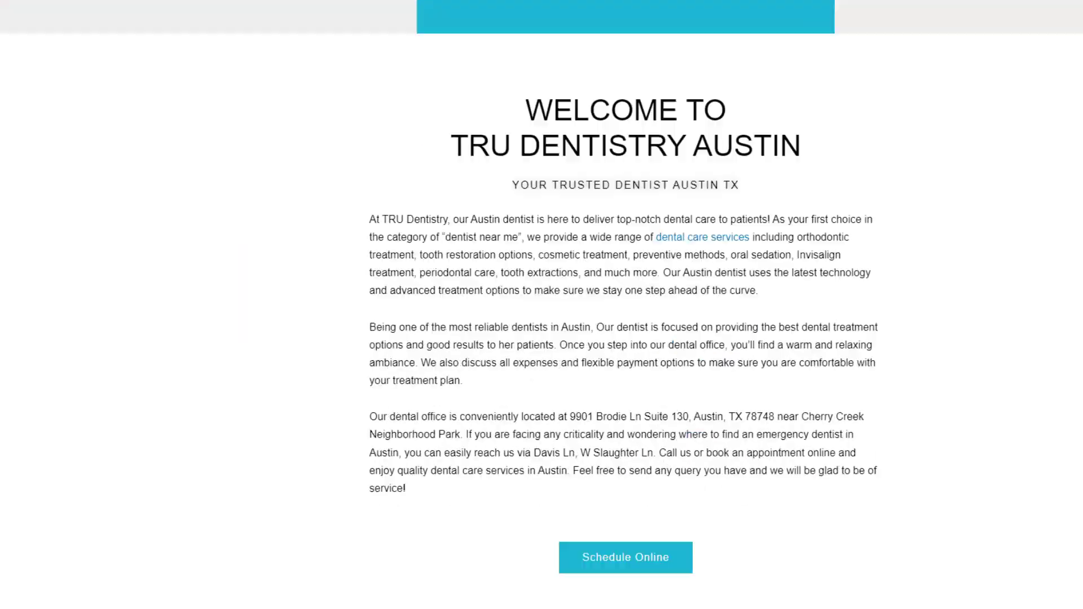
{"action": "scroll", "coordinate": [541, 305], "scroll_direction": "down", "scroll_amount": 20}
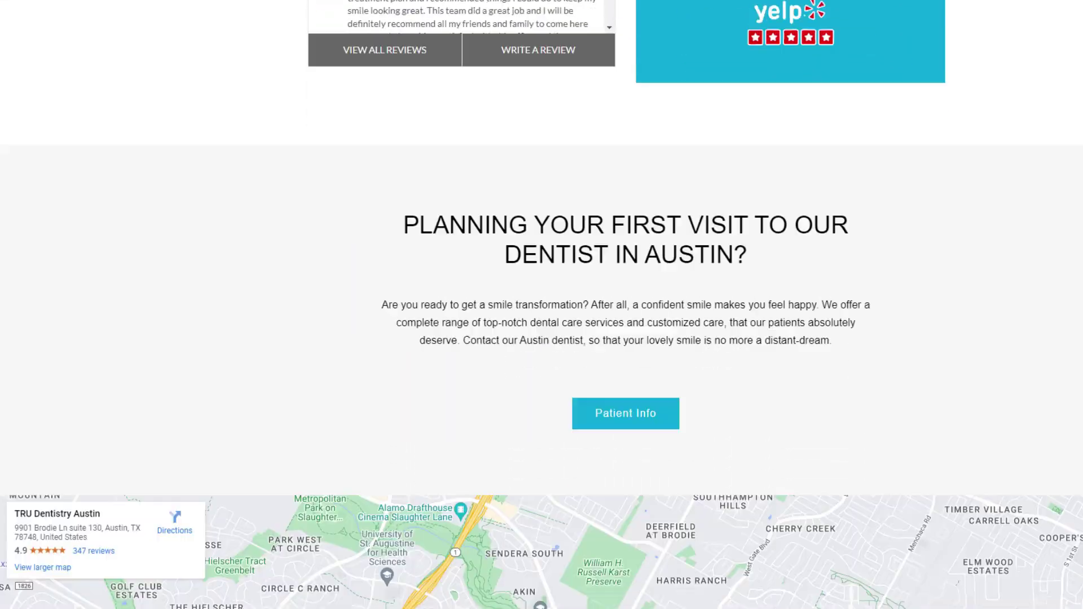
{"action": "scroll", "coordinate": [541, 304], "scroll_direction": "down", "scroll_amount": 1}
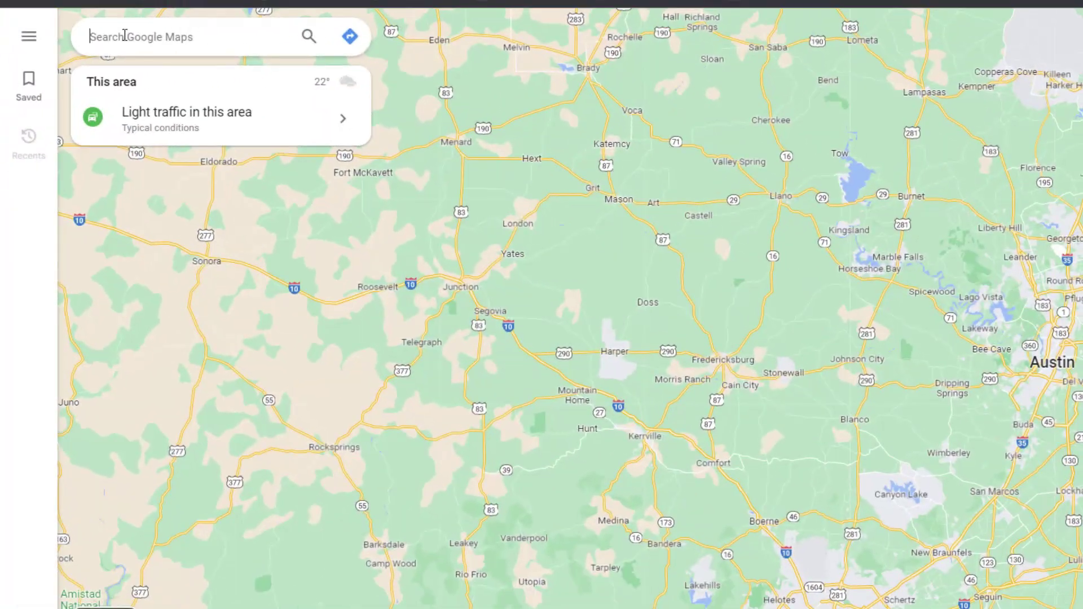
Step: Find Austin Dental Works on Google Maps and copy its Large-size embed map HTML
{"action": "type", "text": "ustin dental works texas"}
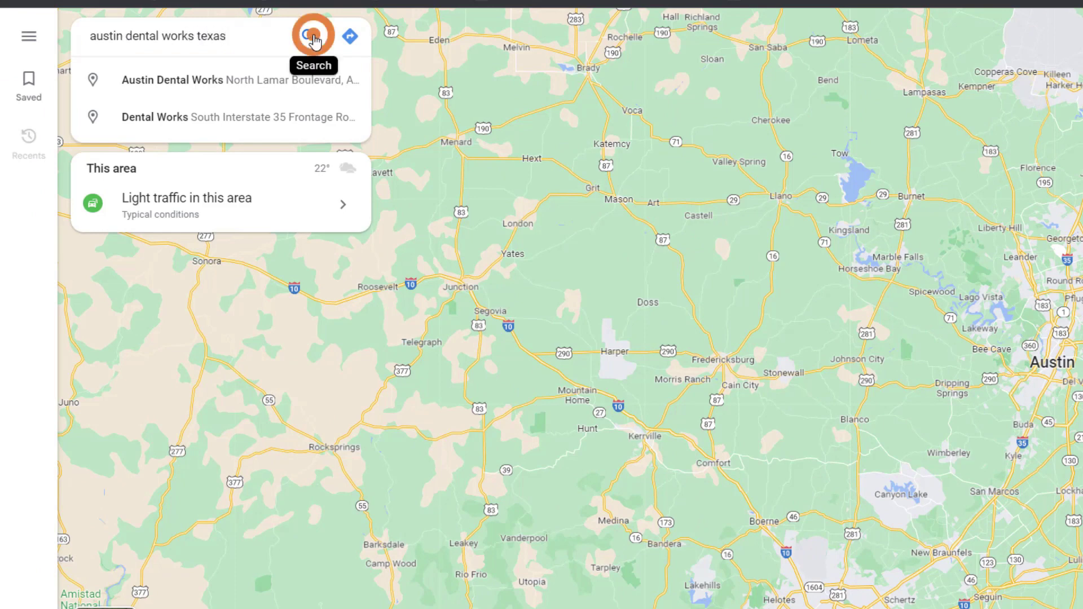
{"action": "left_click", "coordinate": [313, 37]}
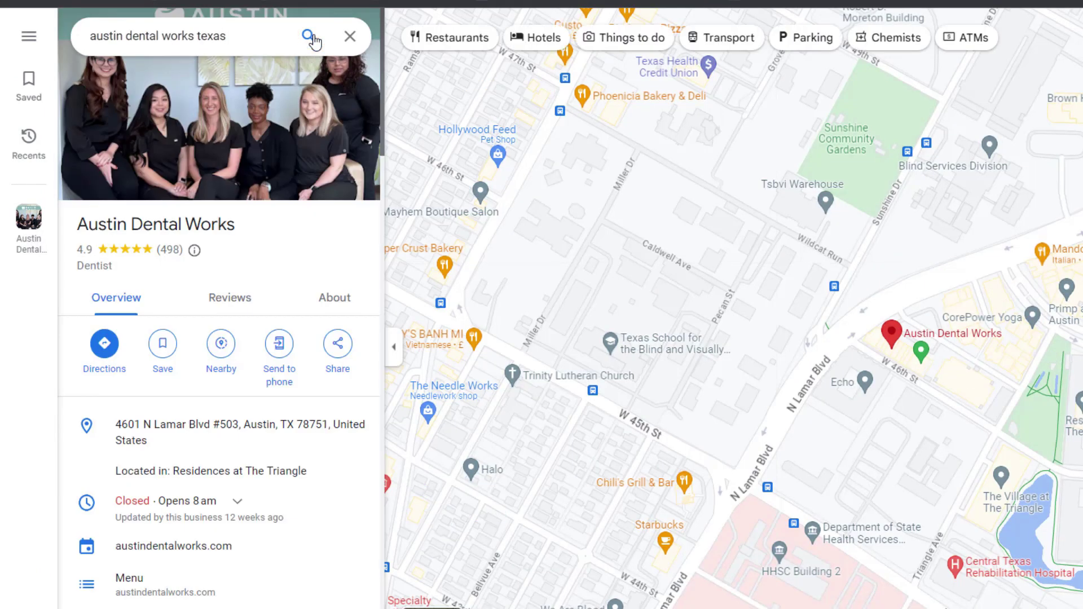
{"action": "left_click", "coordinate": [337, 354]}
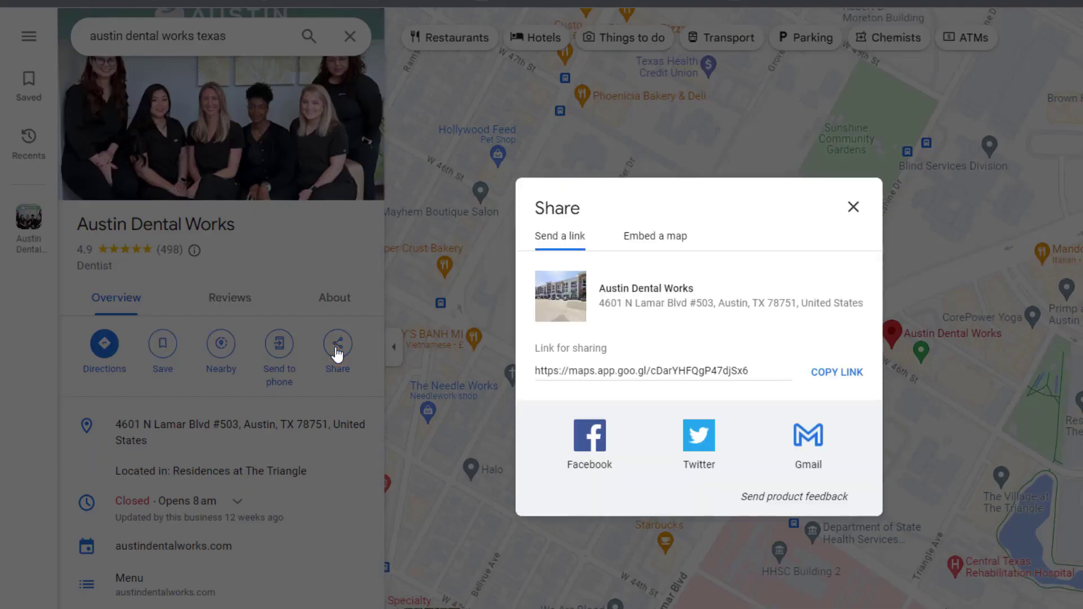
{"action": "left_click", "coordinate": [644, 243]}
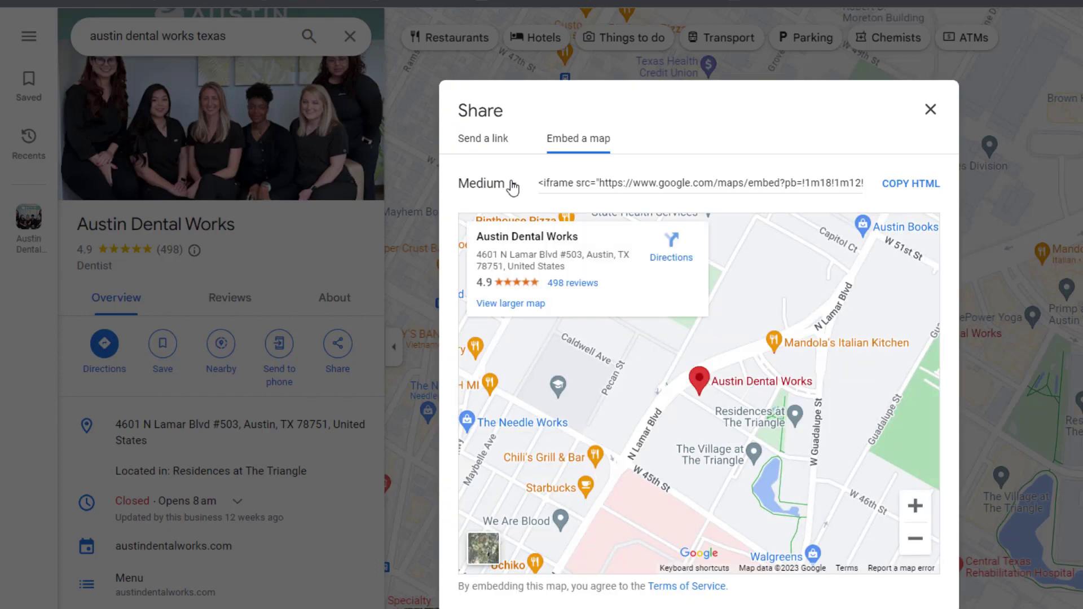
{"action": "left_click", "coordinate": [511, 182]}
{"action": "left_click", "coordinate": [499, 243]}
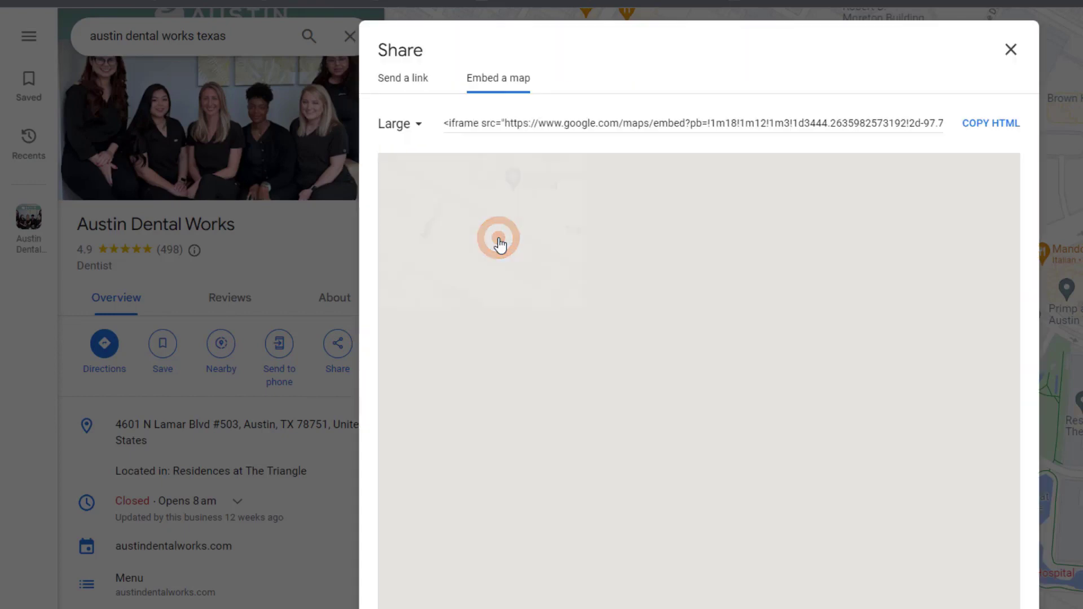
{"action": "left_click", "coordinate": [997, 128]}
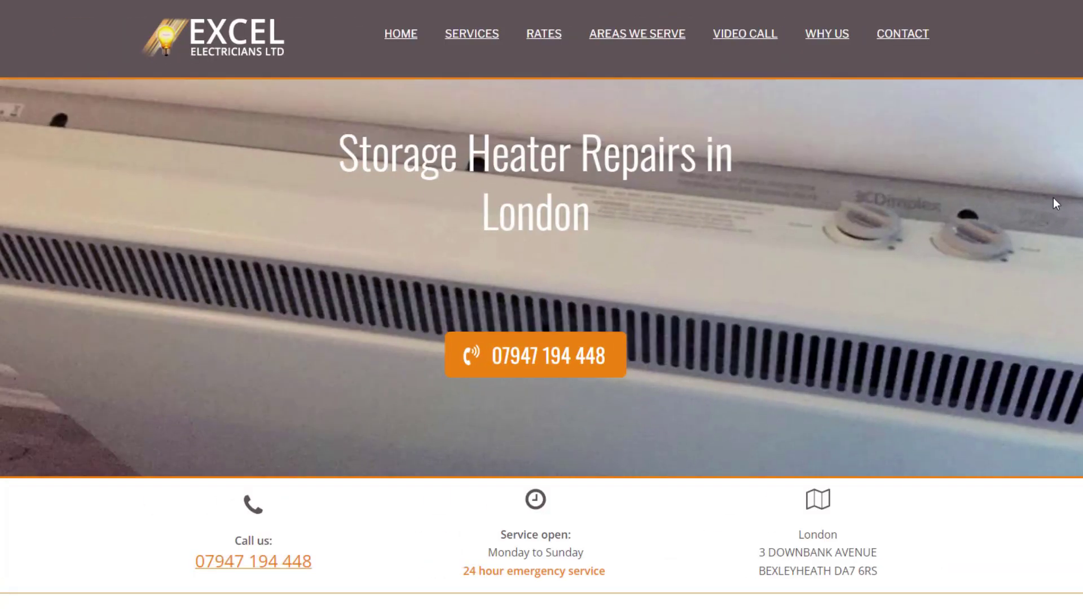
Step: Expand the first question in the storage heater page's Frequently asked questions section
{"action": "scroll", "coordinate": [1054, 197], "scroll_direction": "down", "scroll_amount": 20}
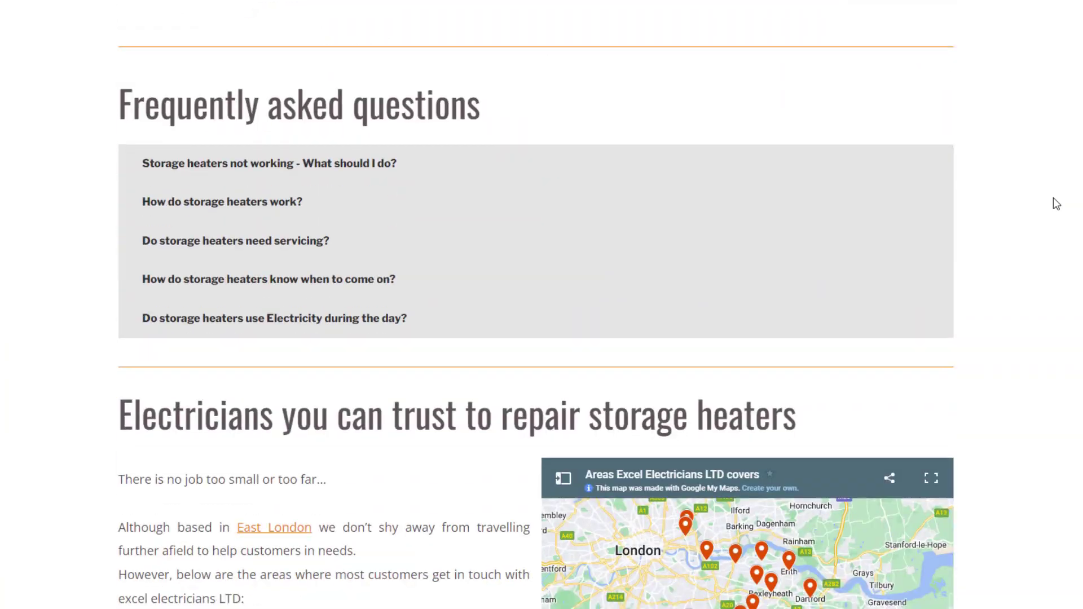
{"action": "left_click", "coordinate": [864, 171]}
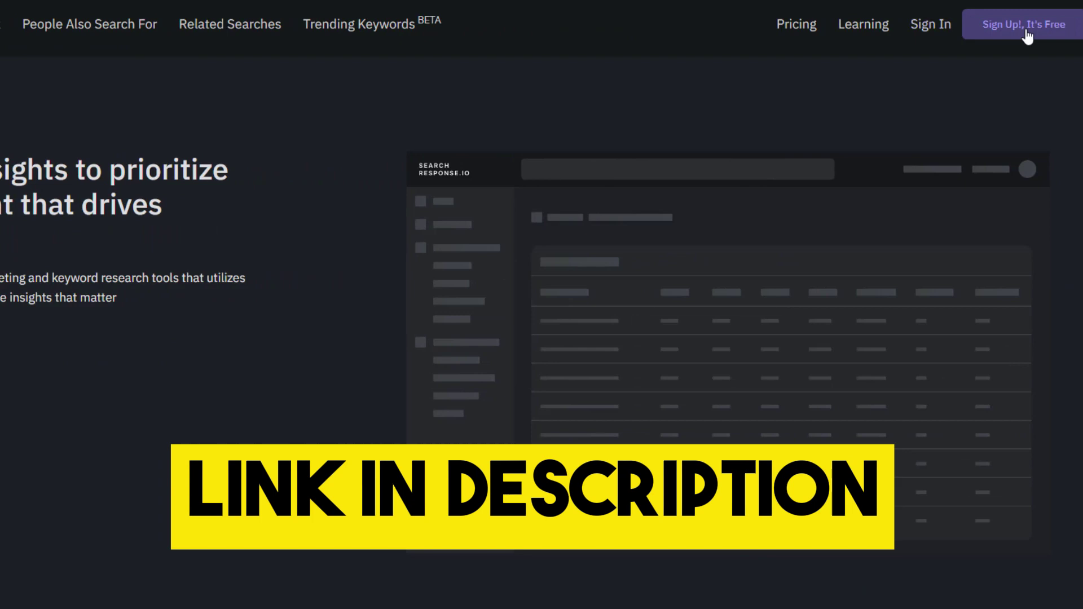
Step: Search People Also Ask questions for the topic 'dental implants'
{"action": "left_click", "coordinate": [1027, 35]}
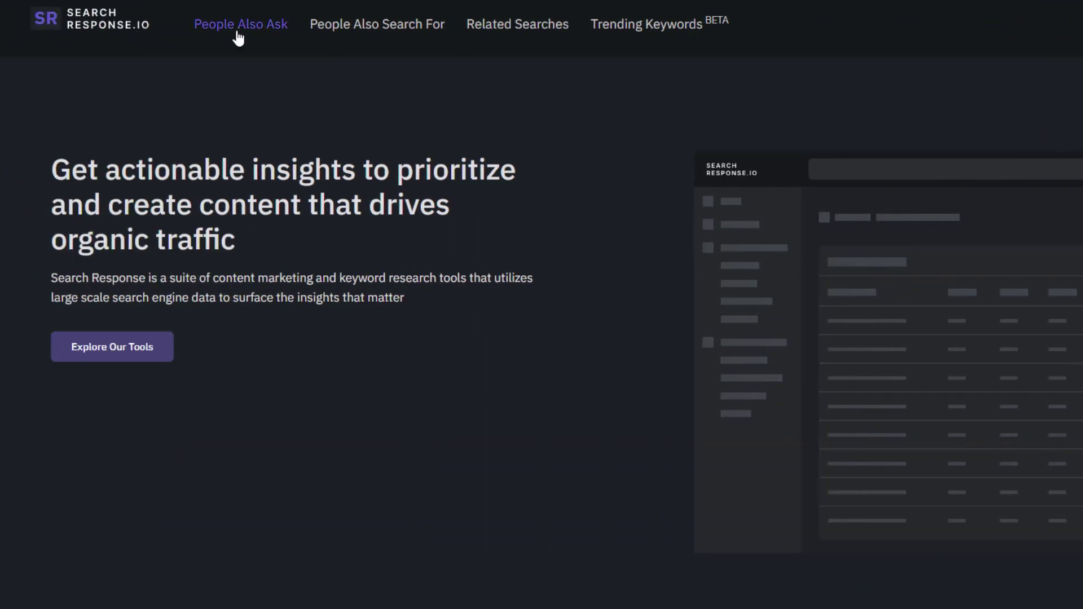
{"action": "left_click", "coordinate": [238, 36]}
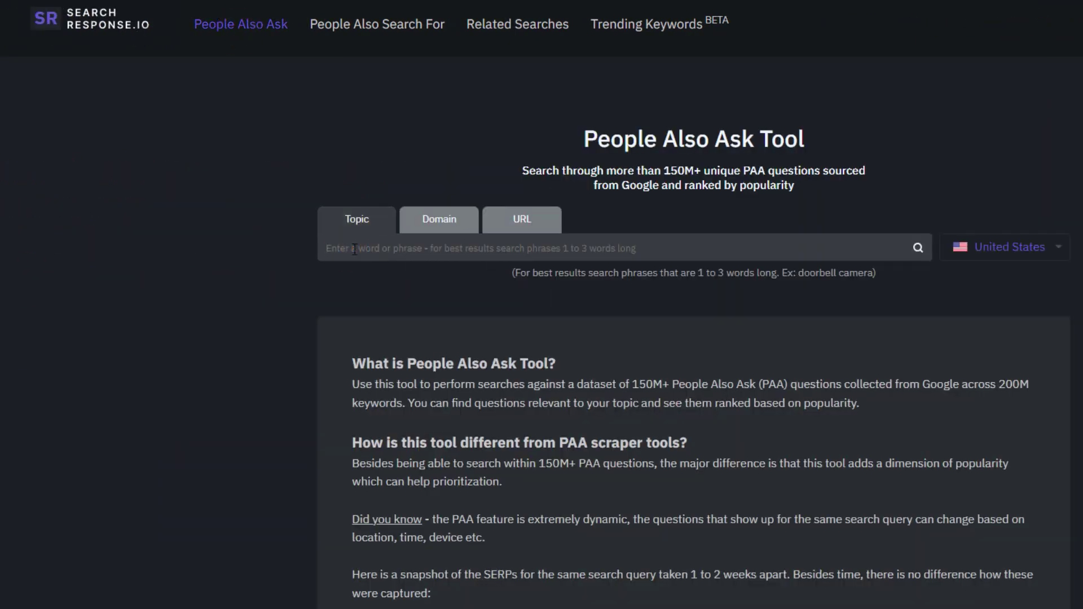
{"action": "left_click", "coordinate": [918, 248]}
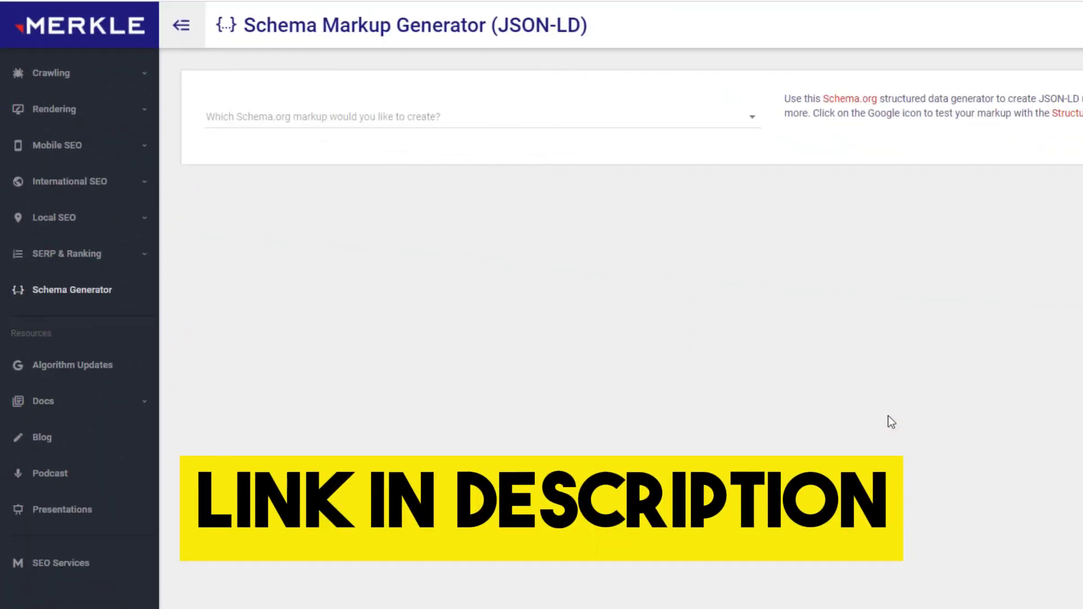
Step: Pick the Local Business schema type and copy the generated JSON-LD markup for 'austin dental co'
{"action": "left_click", "coordinate": [755, 123]}
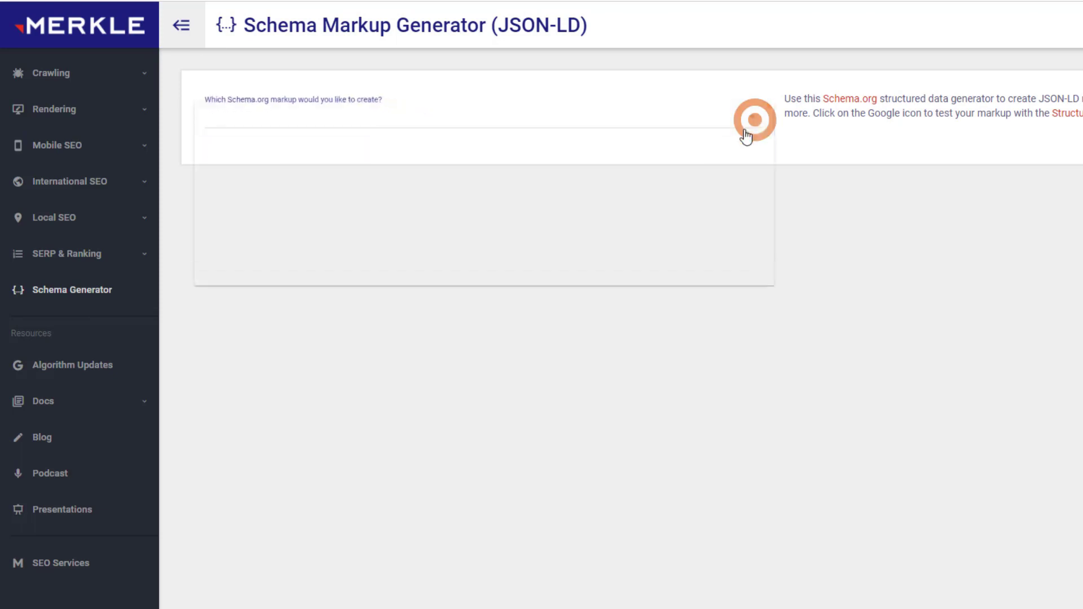
{"action": "scroll", "coordinate": [699, 179], "scroll_direction": "down", "scroll_amount": 2}
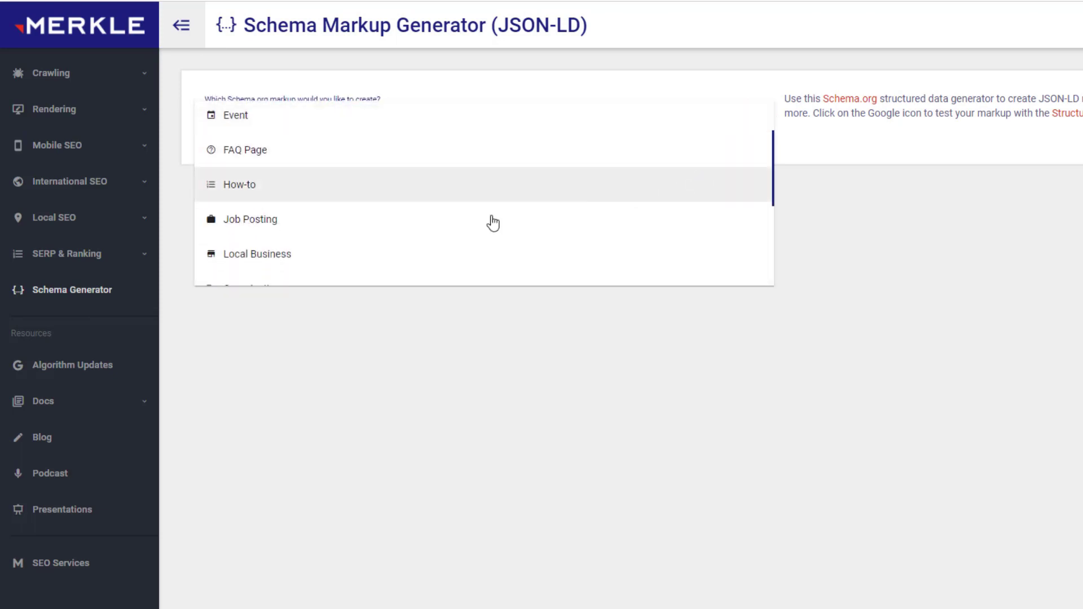
{"action": "left_click", "coordinate": [357, 252]}
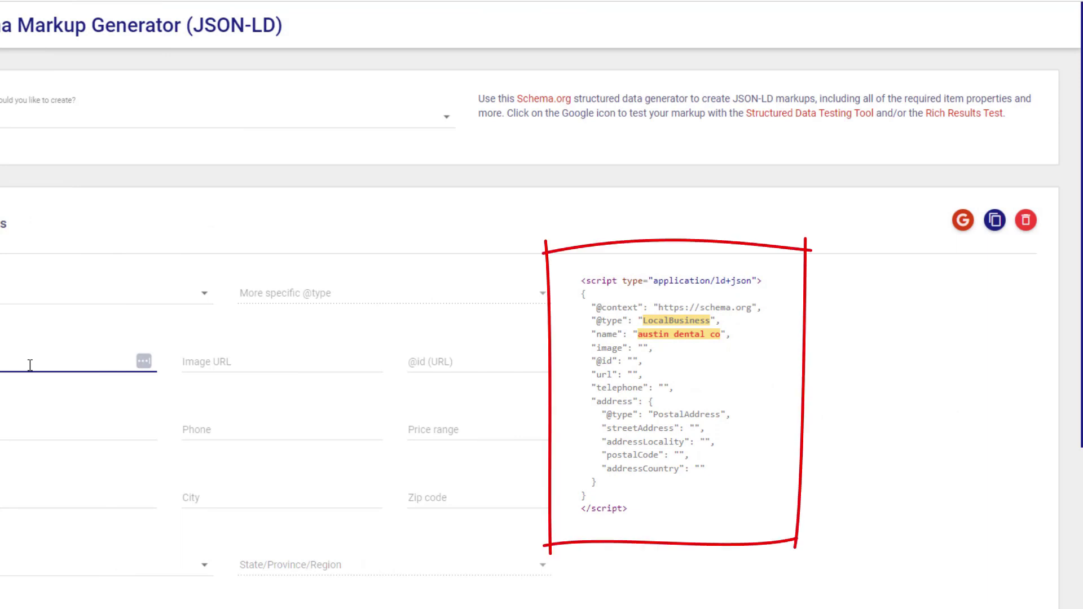
{"action": "left_click", "coordinate": [996, 220]}
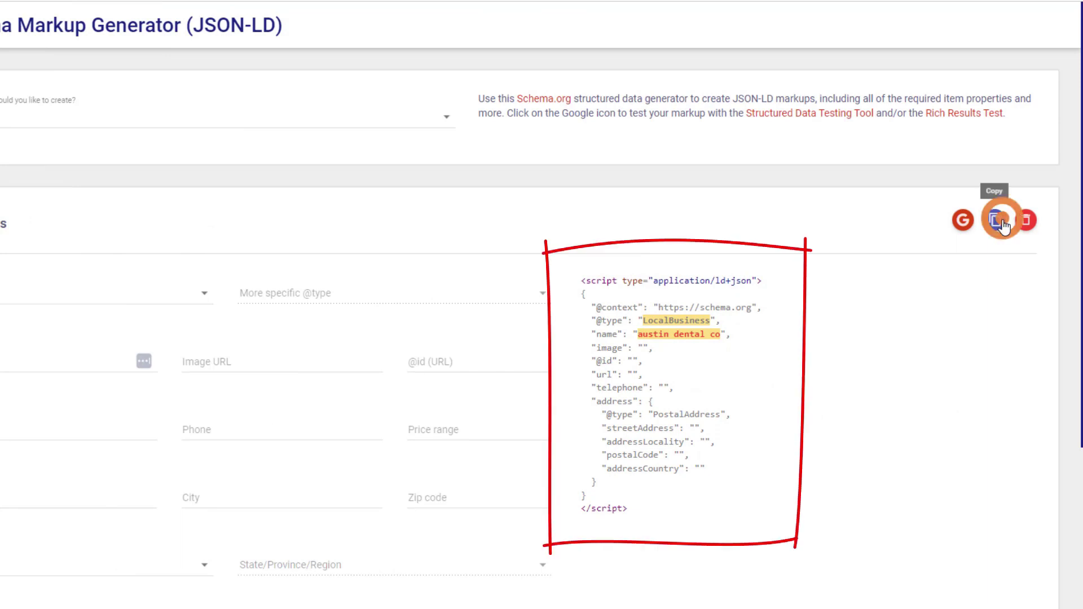